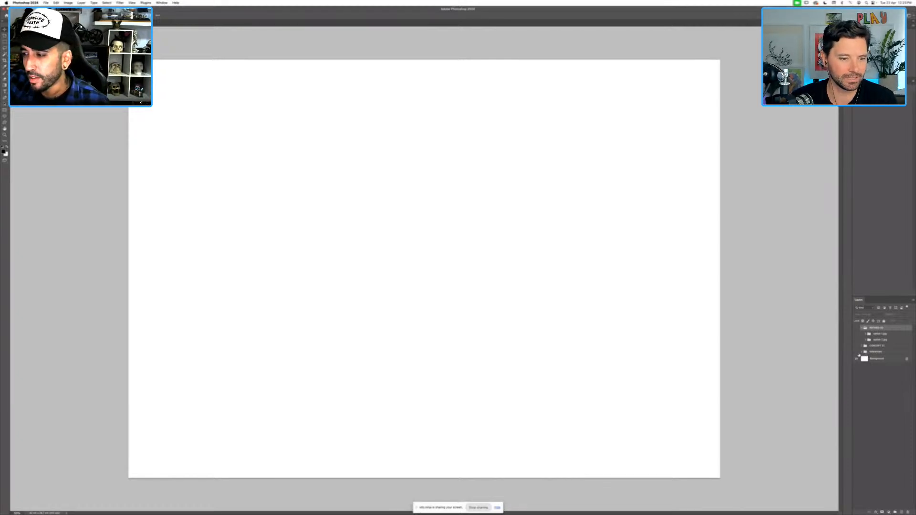
View the inspiration board references, and replace them with the two WP Towing concept sketches.
click(856, 352)
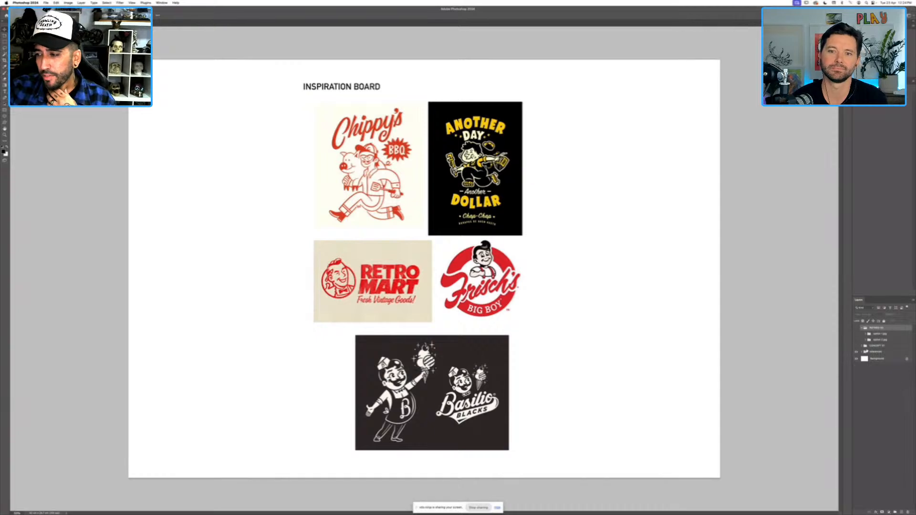
click(856, 351)
click(856, 352)
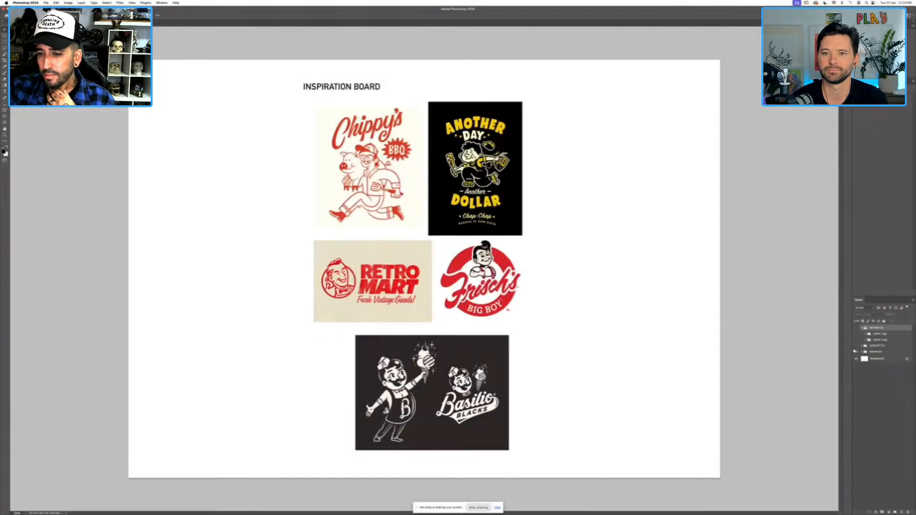
click(854, 352)
click(854, 350)
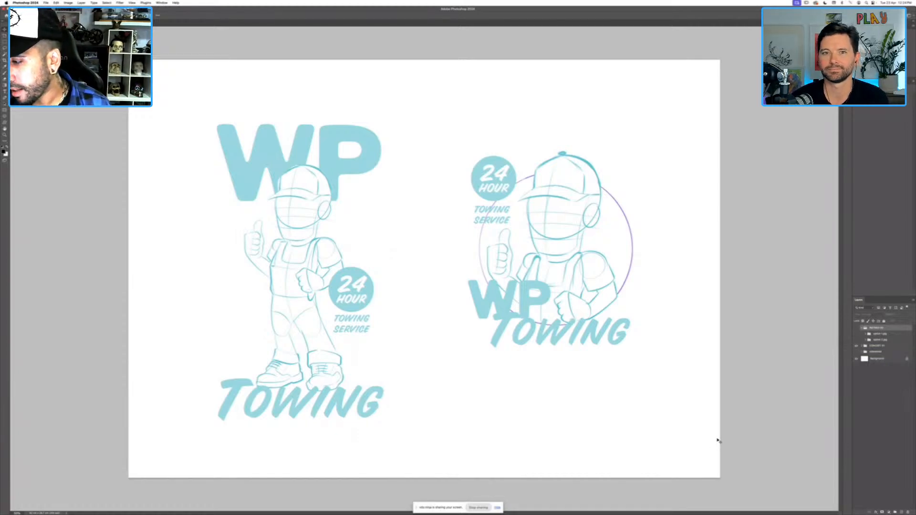
Add a new layer above the concept sketch group and lower the group's opacity to a faint tracing guide.
click(879, 346)
click(901, 513)
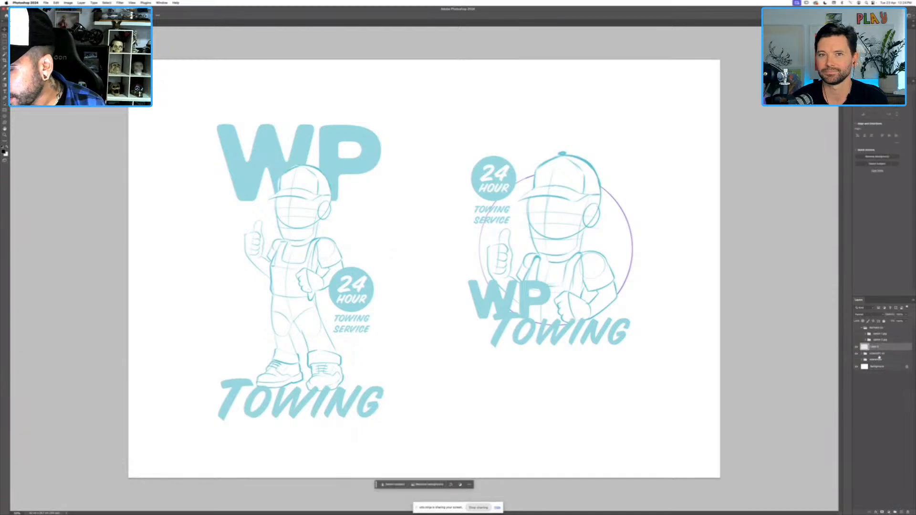
click(905, 315)
drag(906, 321, 891, 321)
key(b)
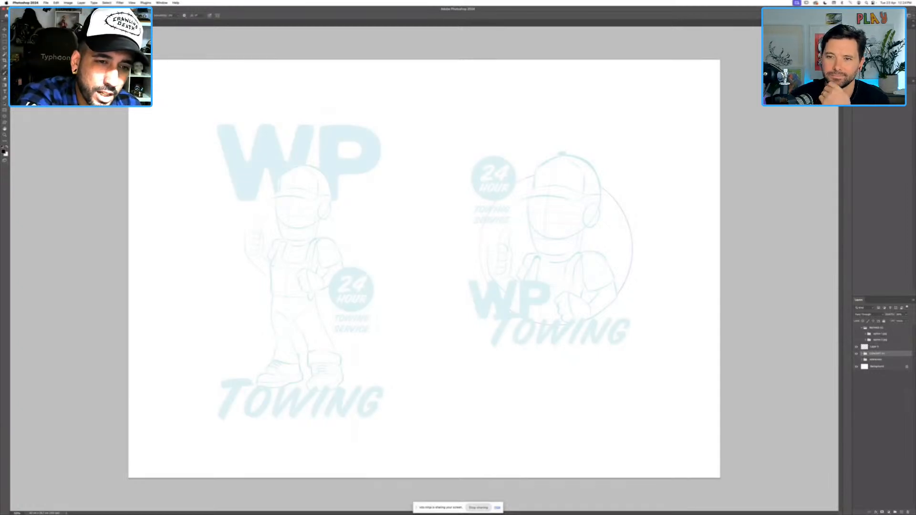
Check the brush presets and make the new empty layer active for drawing.
click(25, 15)
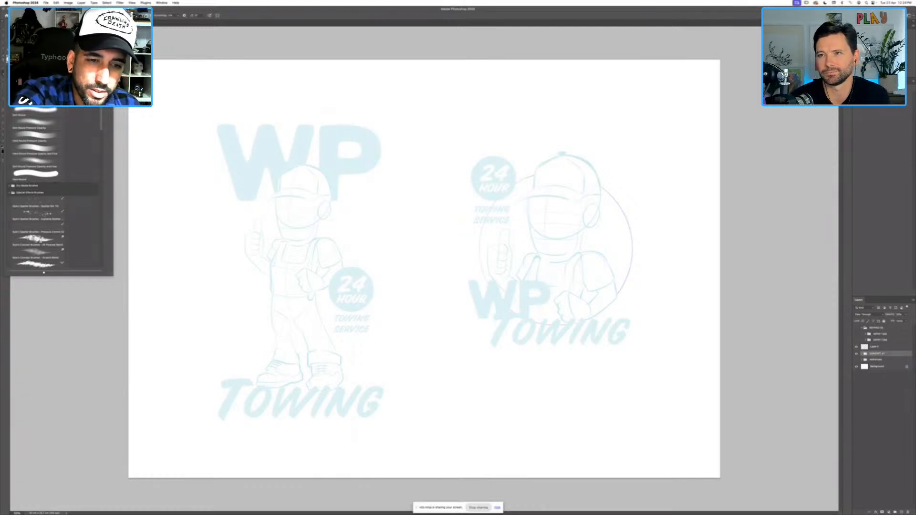
click(168, 30)
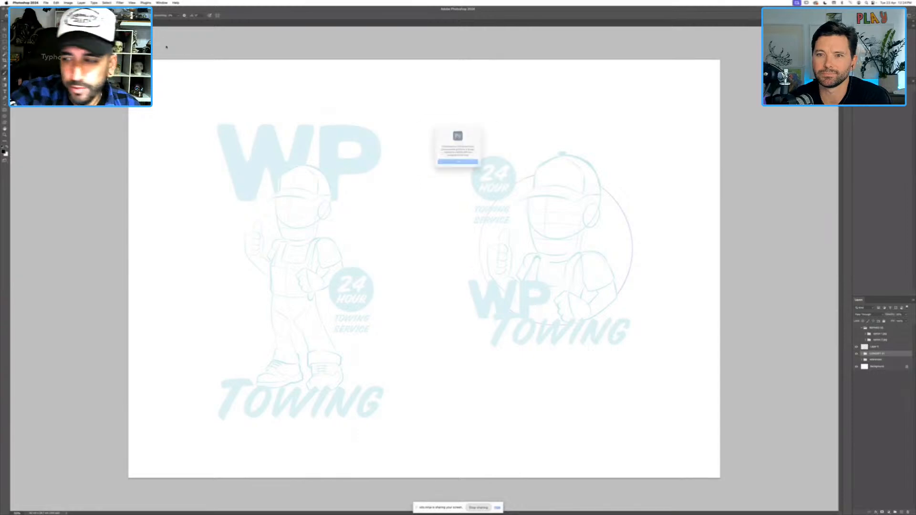
click(473, 166)
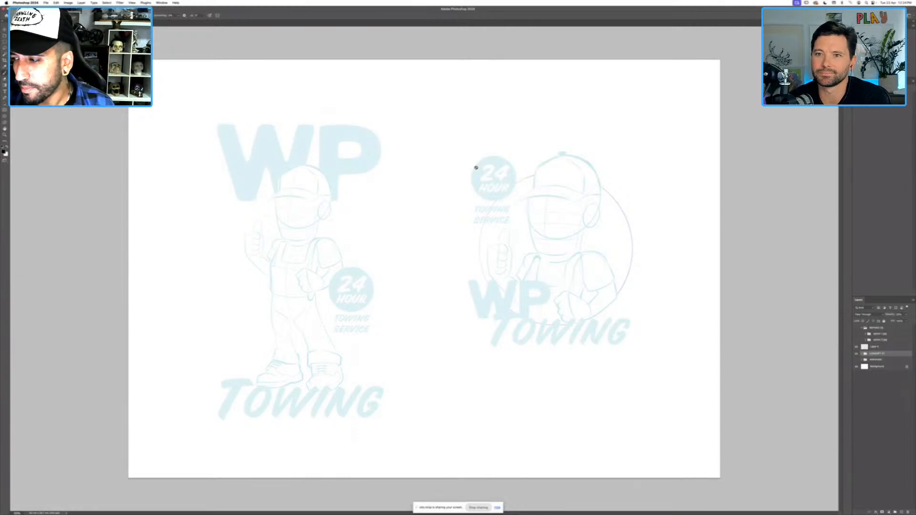
click(886, 348)
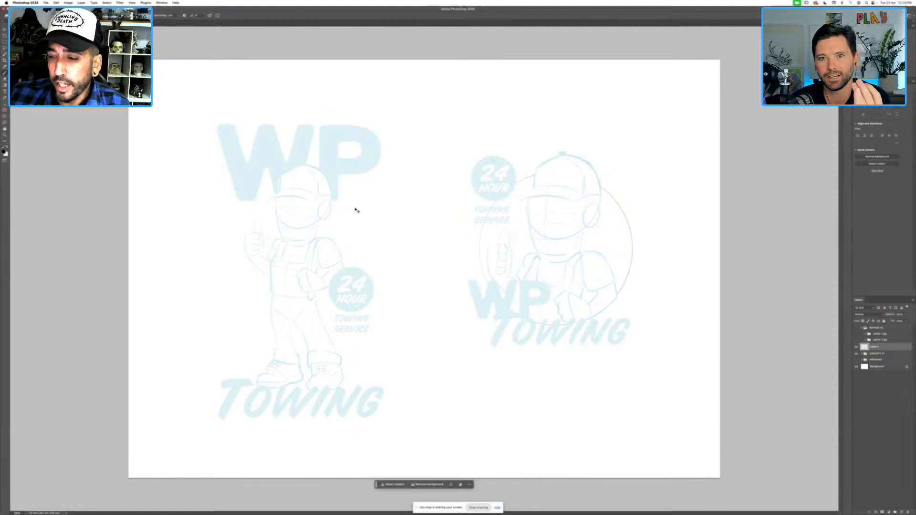
Set the brush flow to 50% for sketching over the full-body mascot.
key(super+equal)
key(super+equal)
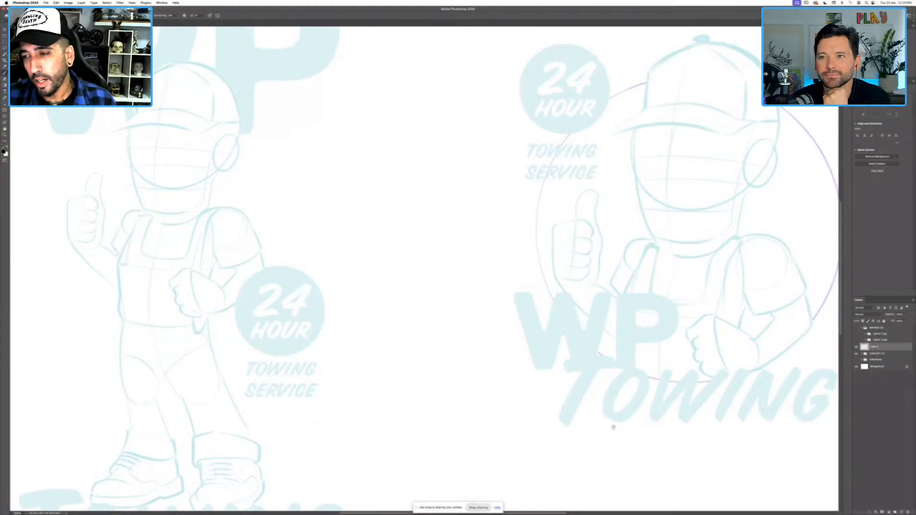
scroll(614, 427, up, 3)
scroll(613, 427, left, 5)
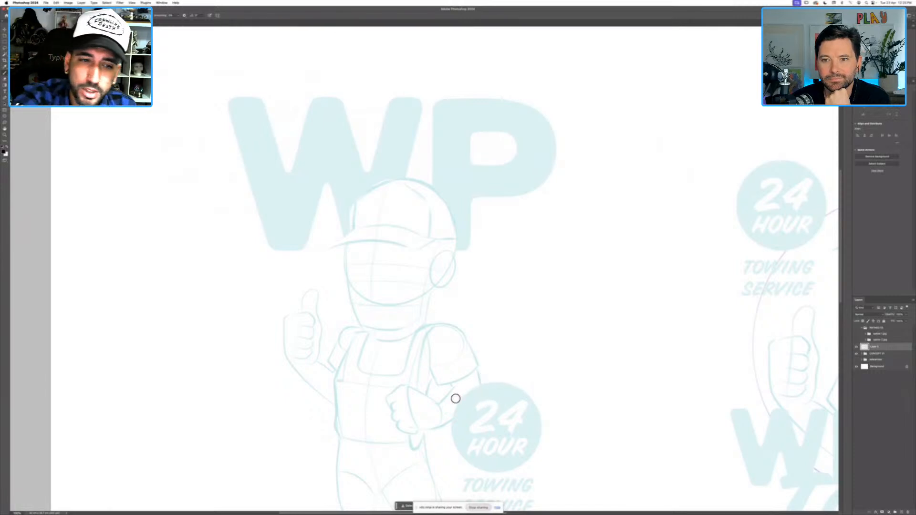
click(26, 15)
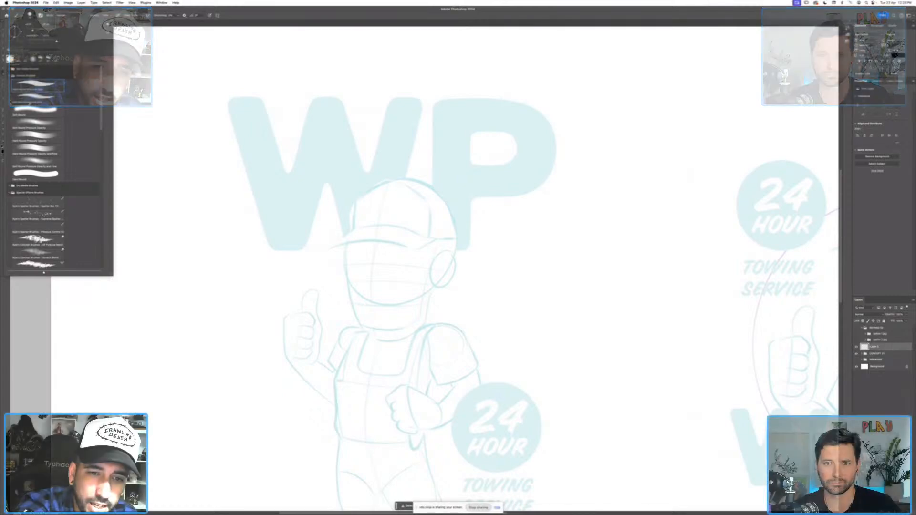
click(126, 17)
click(126, 17)
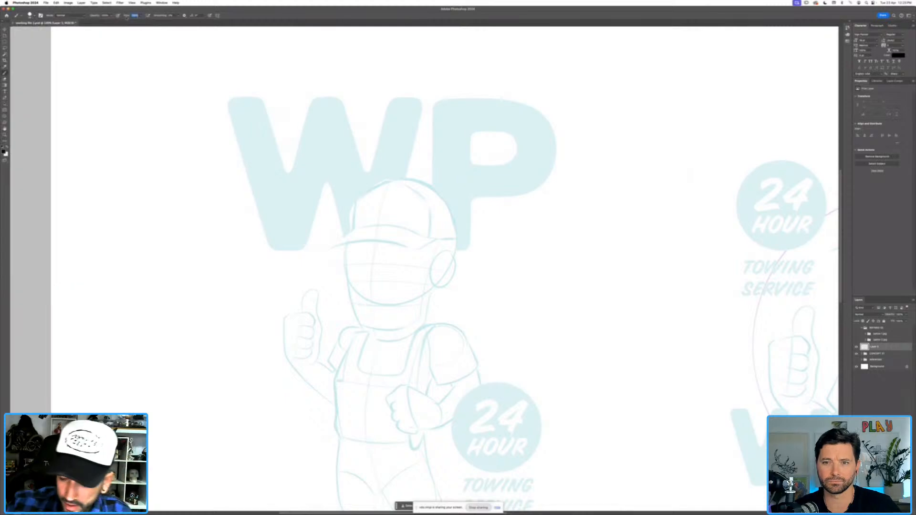
text(50)
key(Return)
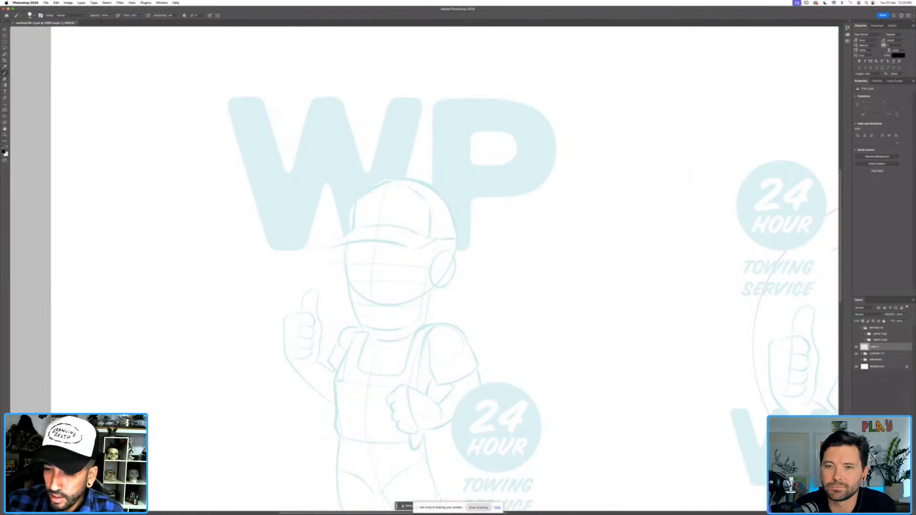
Rough in the full-body mascot's head as an oval with jaw, vertical contour lines and a curved eye line.
mouse_move(370, 188)
mouse_down()
mouse_move(352, 294)
mouse_move(455, 259)
mouse_move(417, 191)
mouse_move(390, 184)
mouse_move(431, 193)
mouse_move(416, 304)
mouse_up()
mouse_move(438, 190)
mouse_down()
mouse_move(348, 209)
mouse_move(353, 298)
mouse_move(341, 257)
mouse_move(364, 328)
mouse_move(429, 311)
mouse_up()
drag(370, 322, 411, 314)
drag(448, 212, 421, 334)
drag(391, 187, 384, 362)
drag(314, 255, 453, 268)
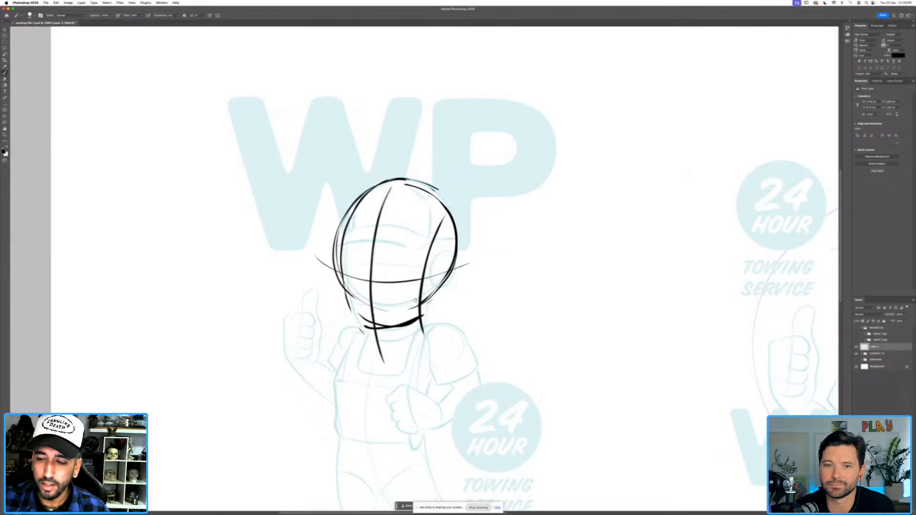
Block in the mascot's torso below the head with a shoulder line, two sides and a curved waistline.
scroll(416, 301, down, 5)
drag(382, 186, 481, 180)
drag(391, 187, 368, 298)
drag(429, 297, 473, 286)
drag(479, 184, 460, 291)
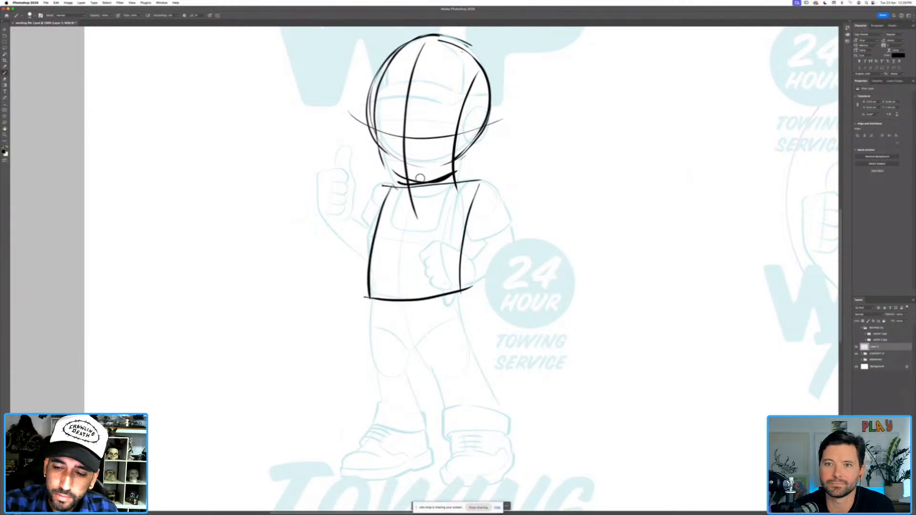
Draw the mascot's centre line through the torso and the outer guide lines of both legs.
drag(420, 177, 426, 415)
drag(364, 300, 375, 368)
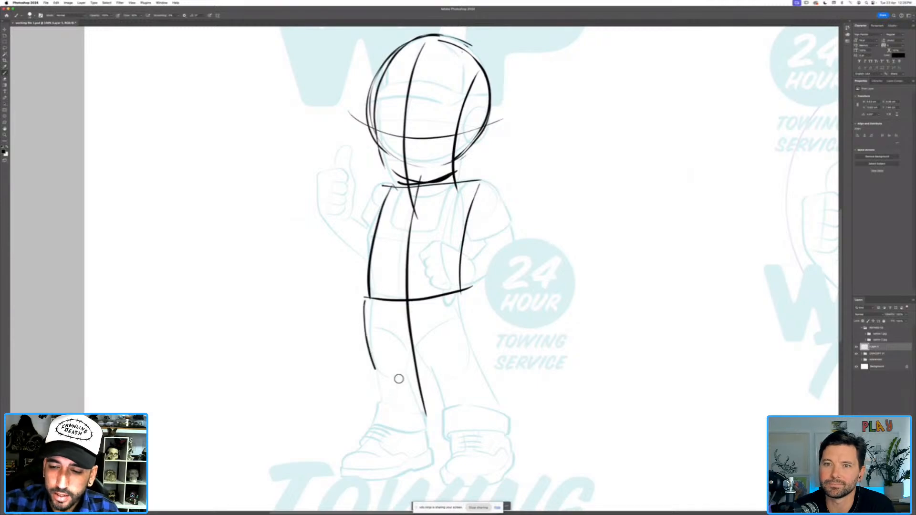
drag(461, 306, 481, 429)
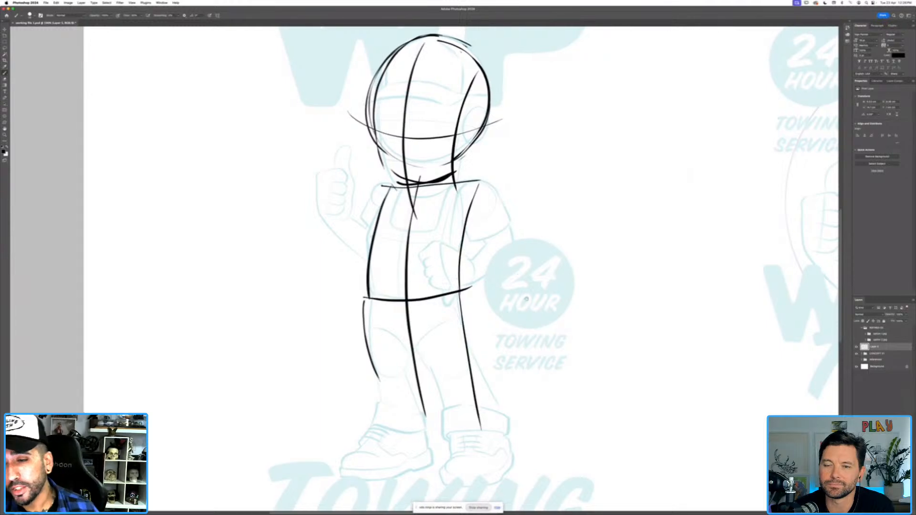
Sketch the mascot's rounded shoulders and both arms, one hand resting at the hip and the other giving a thumbs-up.
scroll(532, 328, up, 3)
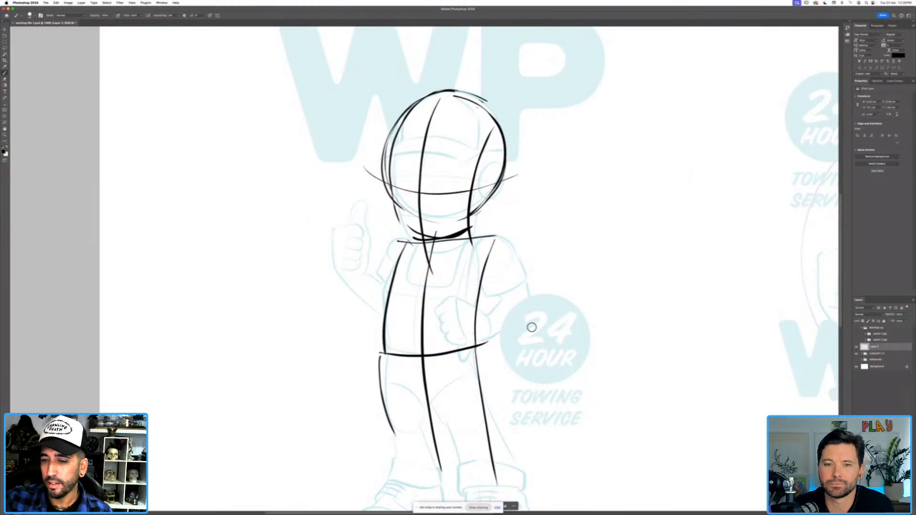
mouse_move(404, 240)
mouse_down()
mouse_move(383, 255)
mouse_move(396, 281)
mouse_up()
mouse_move(470, 273)
mouse_down()
mouse_move(521, 270)
mouse_move(503, 233)
mouse_up()
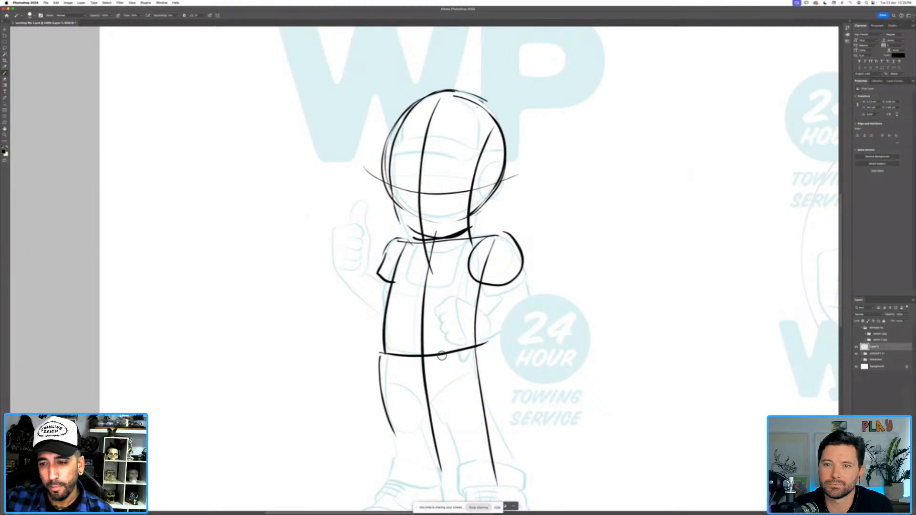
mouse_move(507, 279)
mouse_down()
mouse_move(526, 311)
mouse_move(464, 350)
mouse_move(455, 323)
mouse_move(470, 308)
mouse_move(425, 344)
mouse_move(450, 353)
mouse_move(474, 342)
mouse_up()
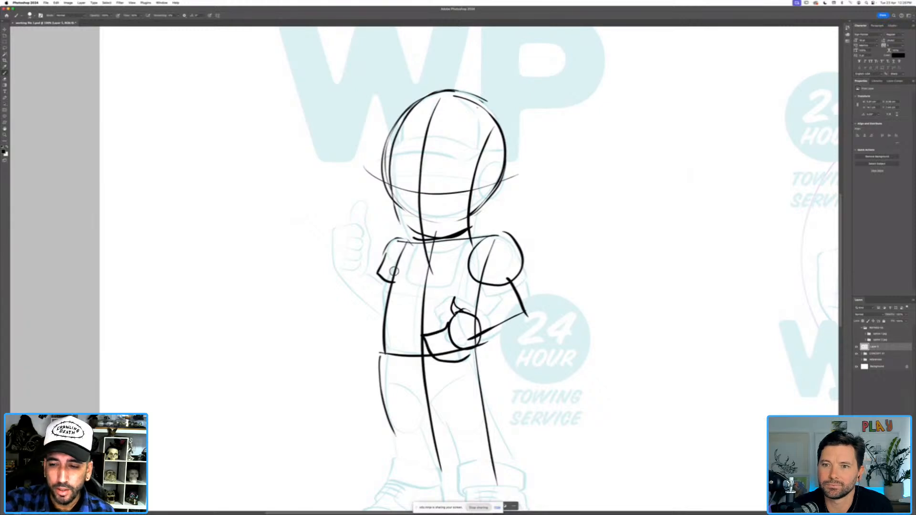
mouse_move(387, 284)
mouse_down()
mouse_move(366, 290)
mouse_move(342, 267)
mouse_up()
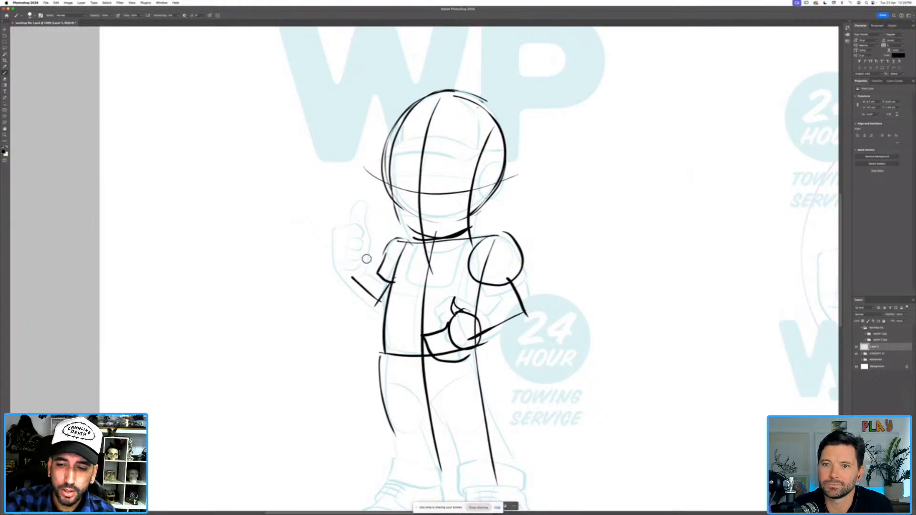
mouse_move(357, 232)
mouse_down()
mouse_move(350, 271)
mouse_move(355, 224)
mouse_move(364, 230)
mouse_up()
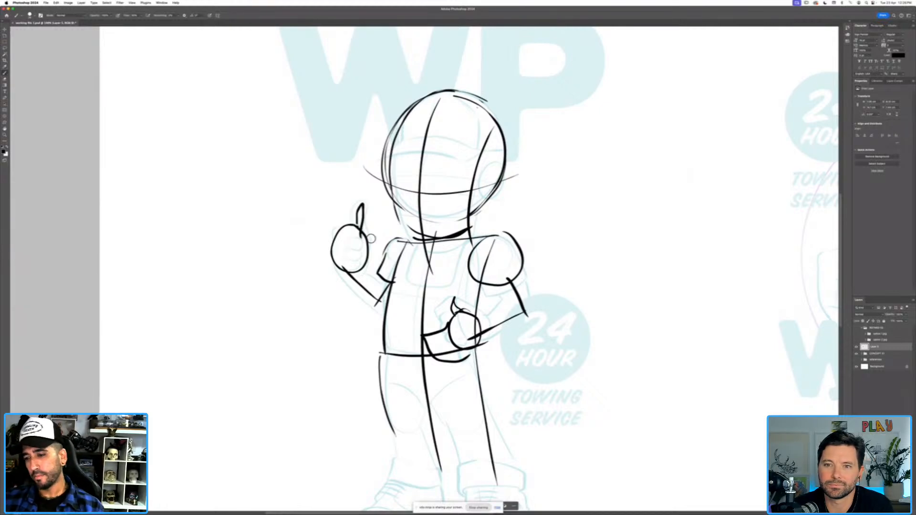
Rough in the trouser cuff and shoe on the mascot's right-hand leg as seen in the drawing.
key(super+minus)
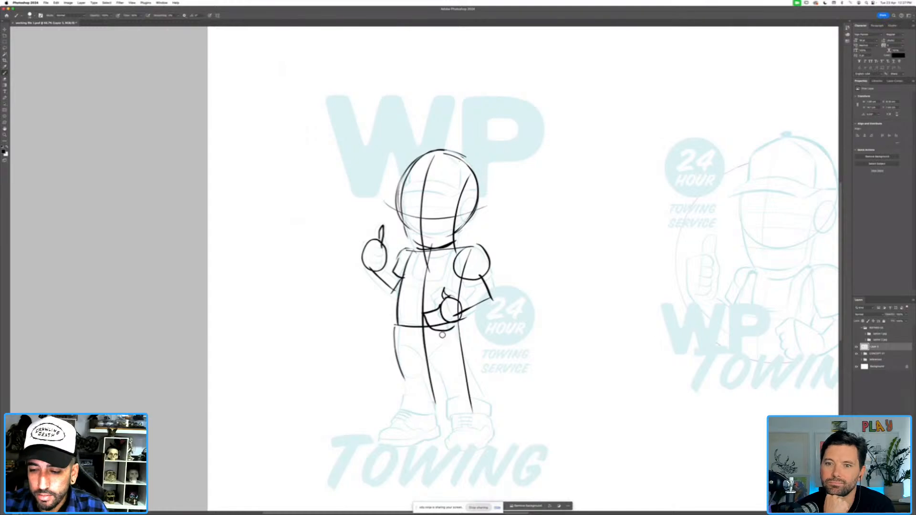
mouse_move(447, 399)
mouse_down()
mouse_move(453, 419)
mouse_move(491, 406)
mouse_move(490, 418)
mouse_move(453, 428)
mouse_move(453, 450)
mouse_move(492, 435)
mouse_up()
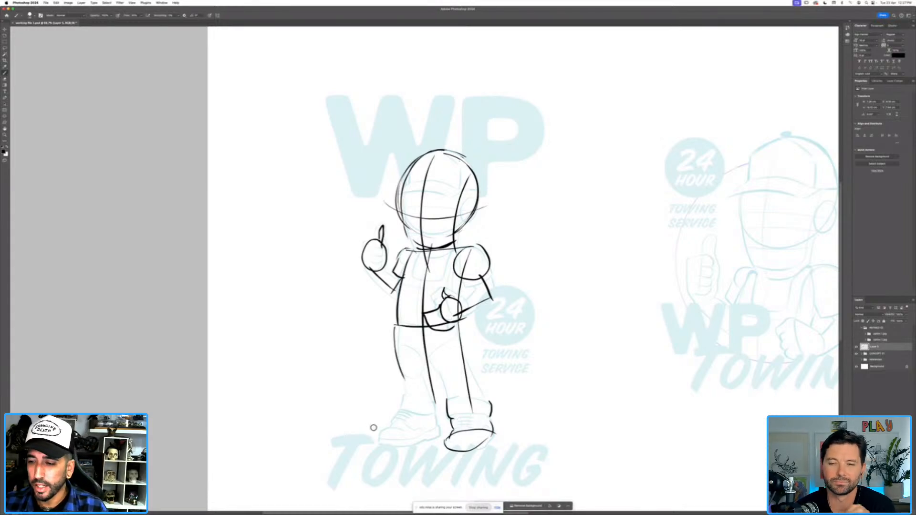
scroll(557, 345, right, 5)
scroll(556, 344, down, 1)
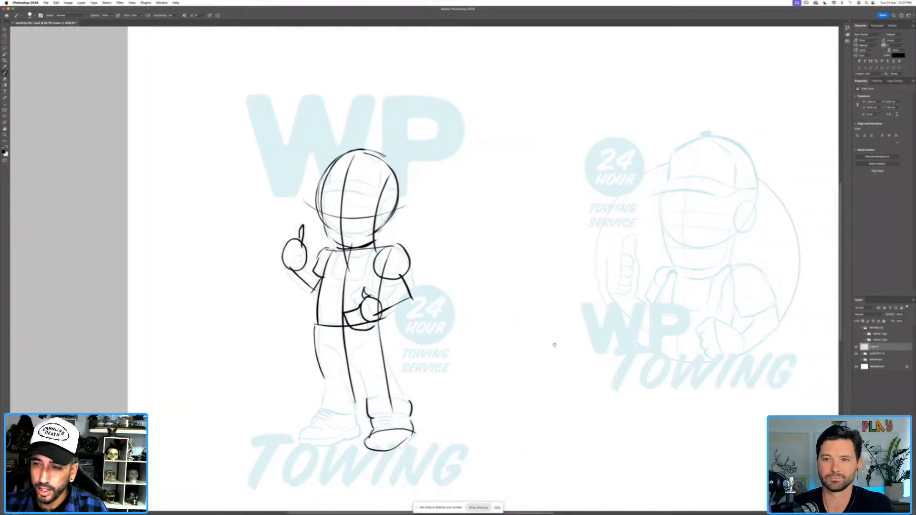
drag(541, 326, 537, 329)
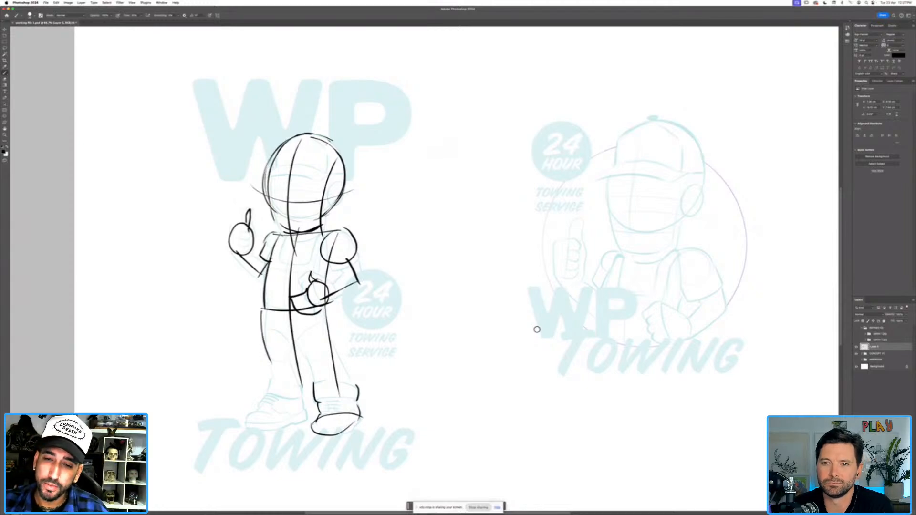
Outline the mascot's trouser legs over the guides, adding the left hem and the folded cuff on the right leg.
key(super+equal)
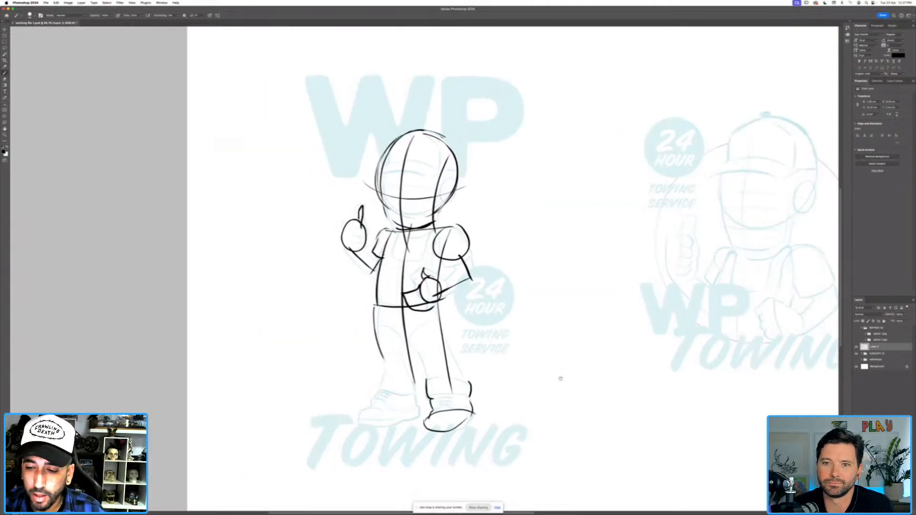
key(super+equal)
drag(402, 365, 425, 428)
mouse_move(453, 313)
mouse_down()
mouse_move(455, 373)
mouse_move(490, 440)
mouse_up()
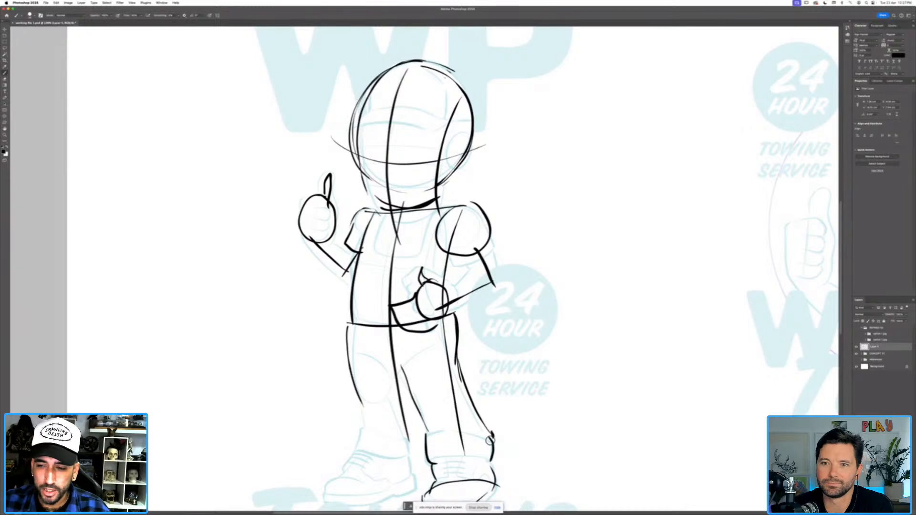
drag(552, 372, 619, 330)
mouse_move(427, 368)
mouse_down()
mouse_move(424, 401)
mouse_move(459, 416)
mouse_move(475, 409)
mouse_up()
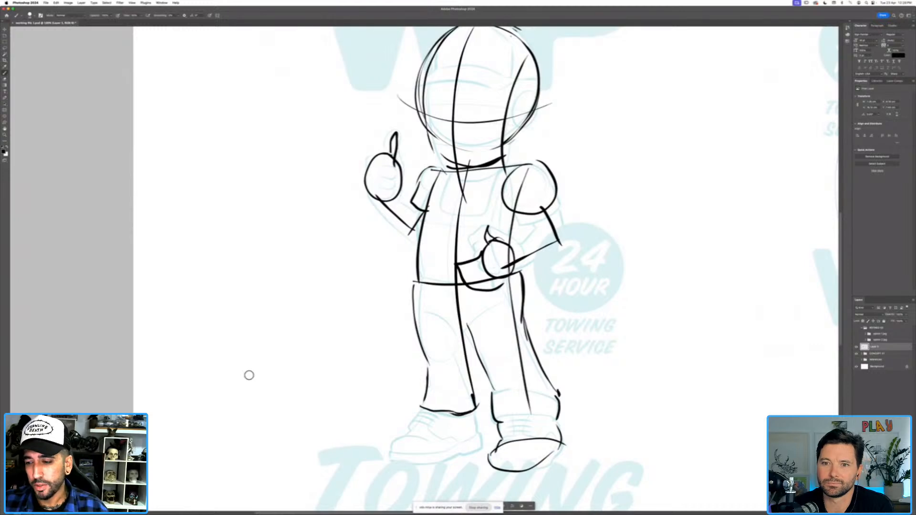
drag(491, 392, 557, 394)
drag(496, 423, 563, 422)
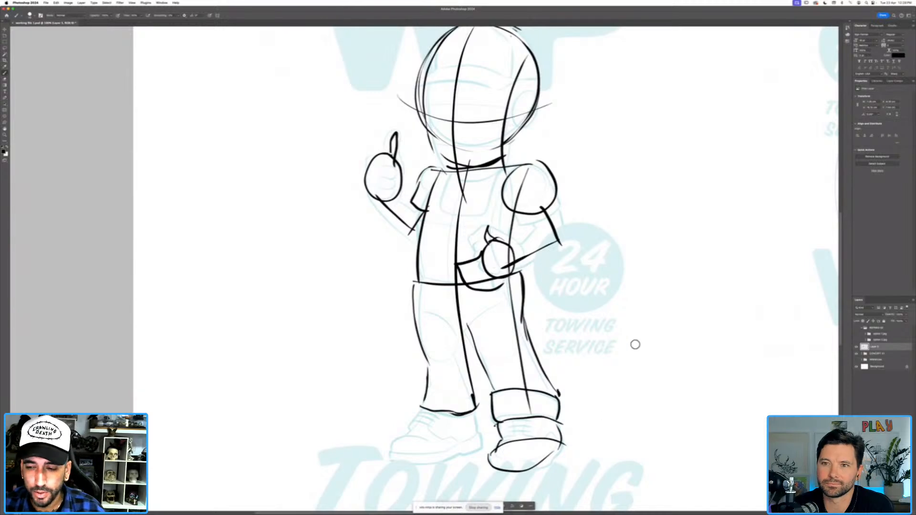
Lasso the running man's body in the Chippy's BBQ reference and try to copy it to a new layer from the sketch layer.
scroll(615, 374, up, 5)
scroll(615, 374, right, 3)
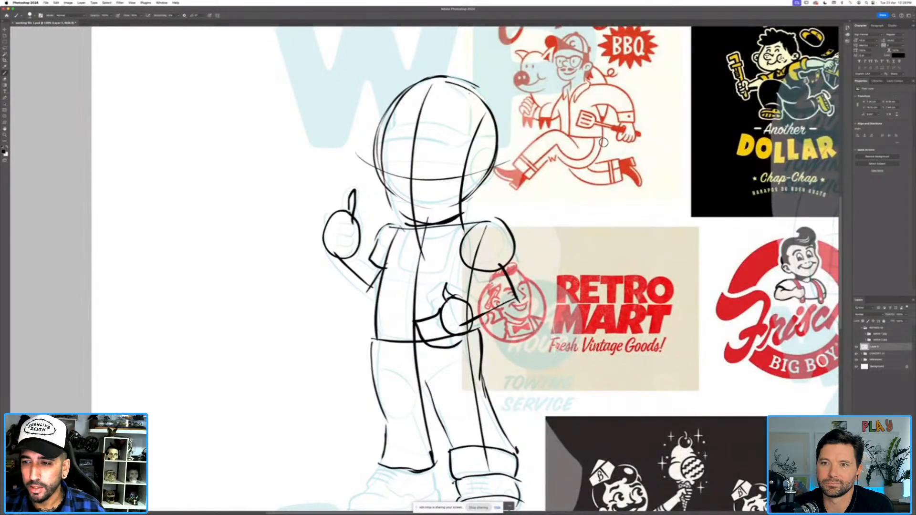
scroll(567, 89, up, 5)
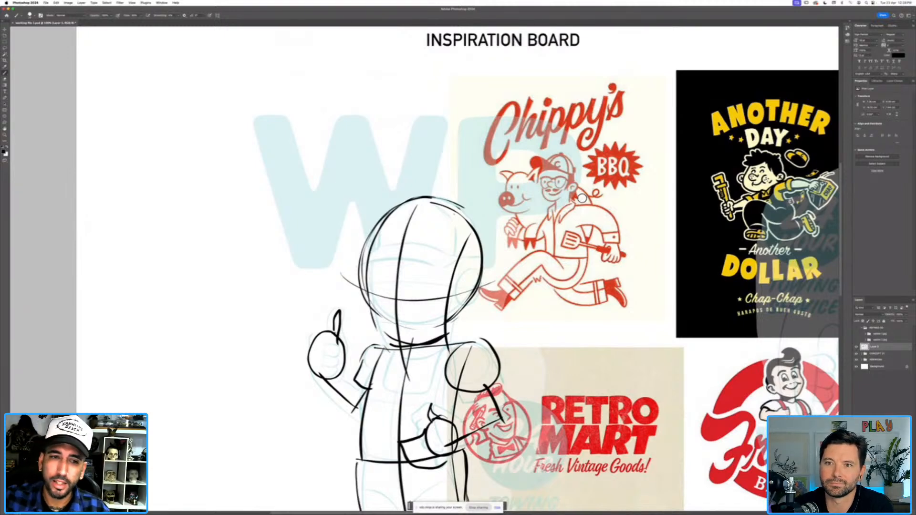
key(l)
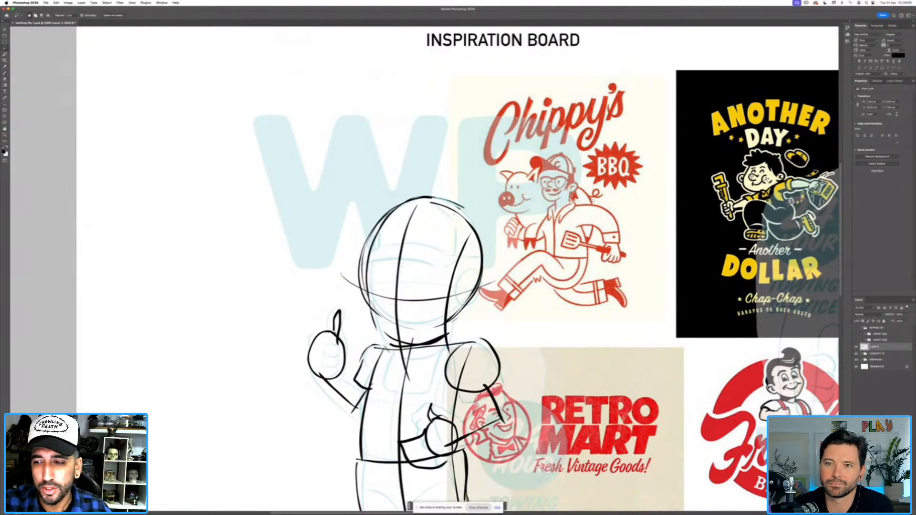
mouse_move(591, 204)
mouse_down()
mouse_move(547, 205)
mouse_move(539, 246)
mouse_move(495, 280)
mouse_move(579, 318)
mouse_move(609, 303)
mouse_move(603, 277)
mouse_move(588, 277)
mouse_move(595, 263)
mouse_move(629, 258)
mouse_move(615, 208)
mouse_move(591, 204)
mouse_up()
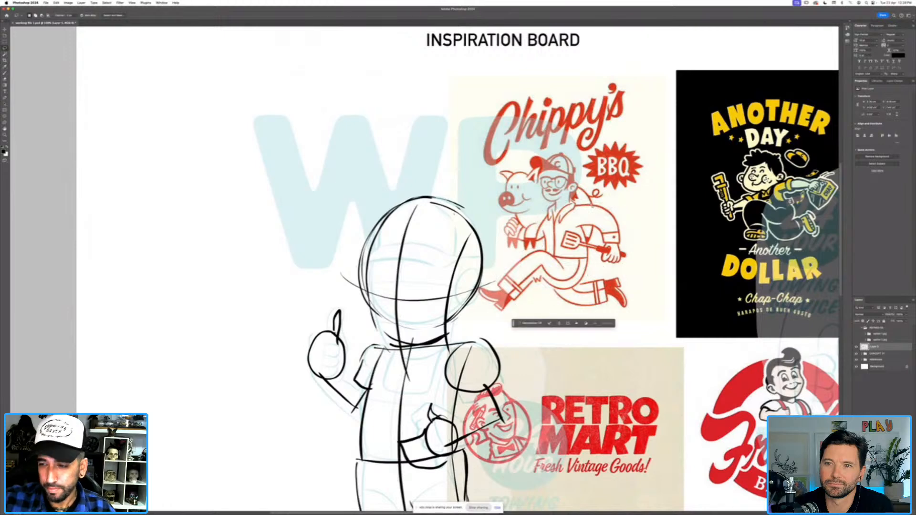
key(super+j)
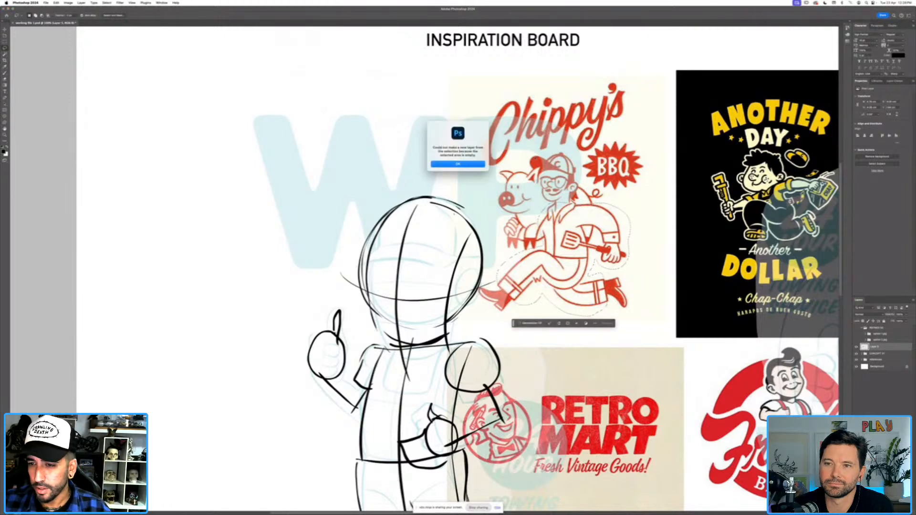
click(477, 164)
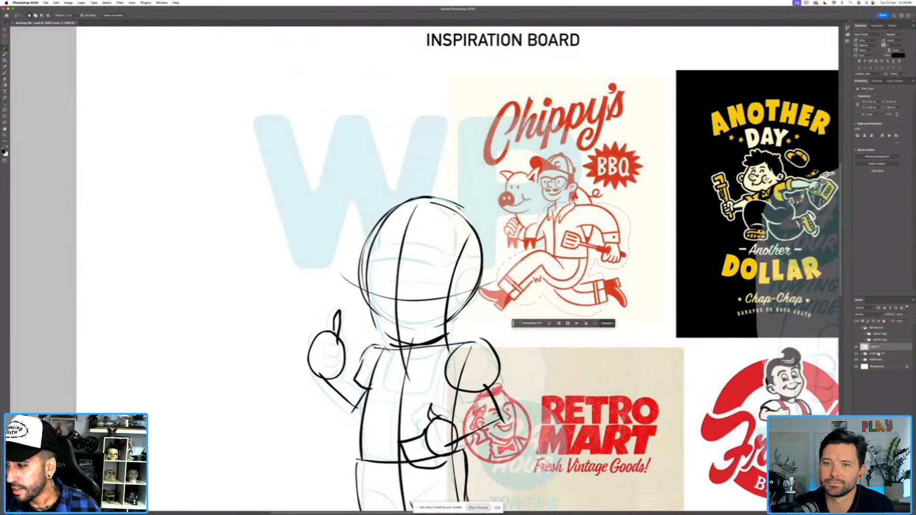
Copy the lassoed body from the inspiration board's layer onto a separate layer and hide the full board.
click(861, 361)
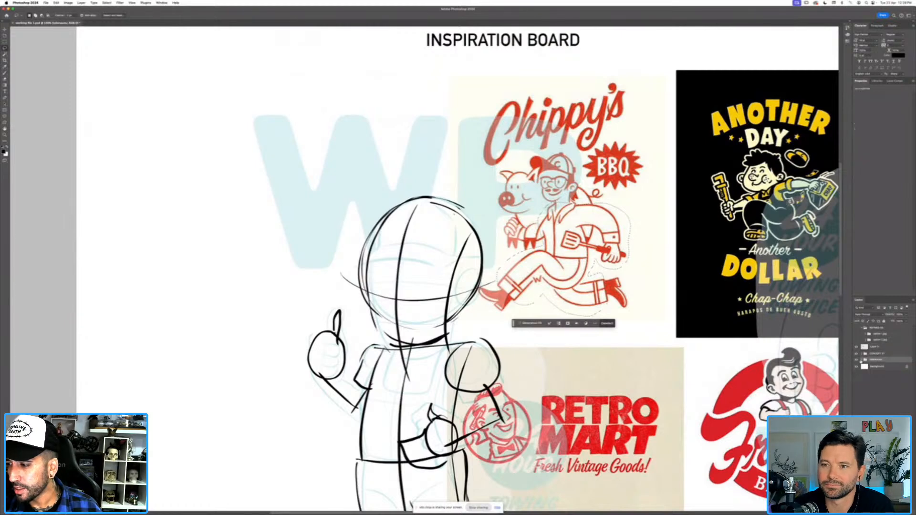
key(super+j)
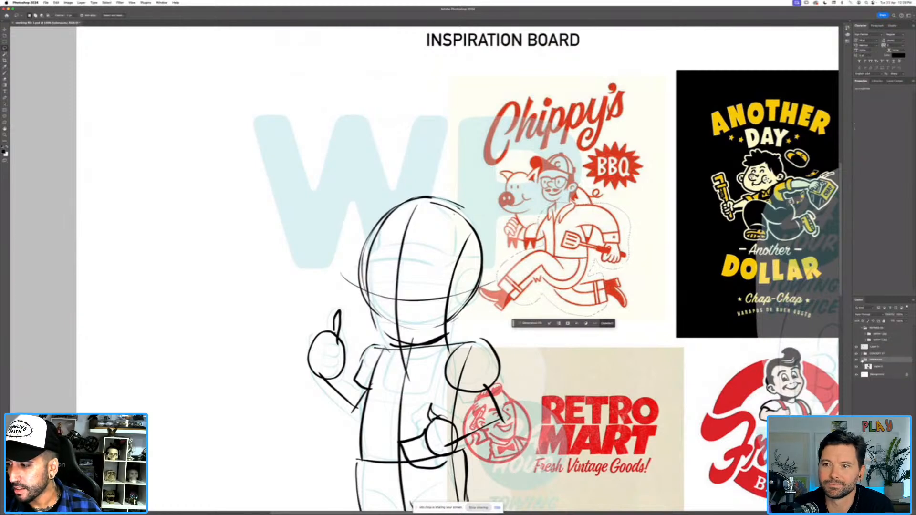
click(872, 366)
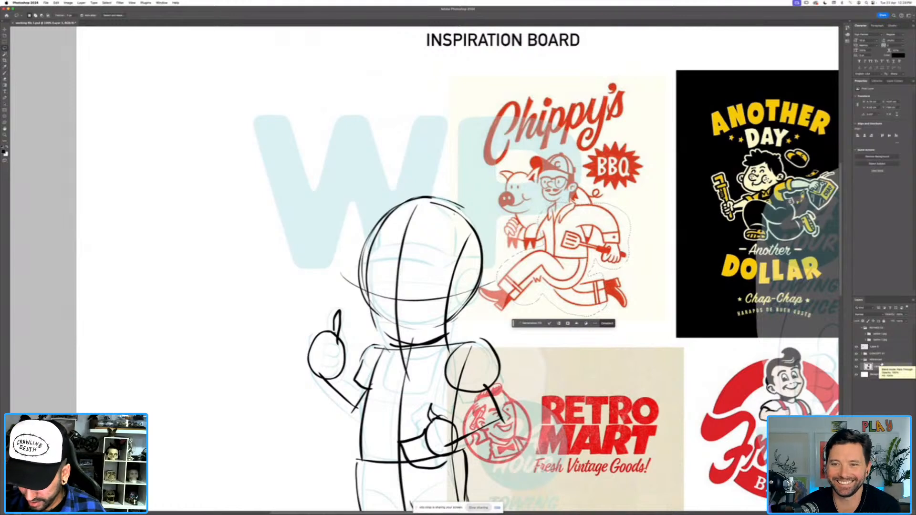
key(super+j)
click(856, 375)
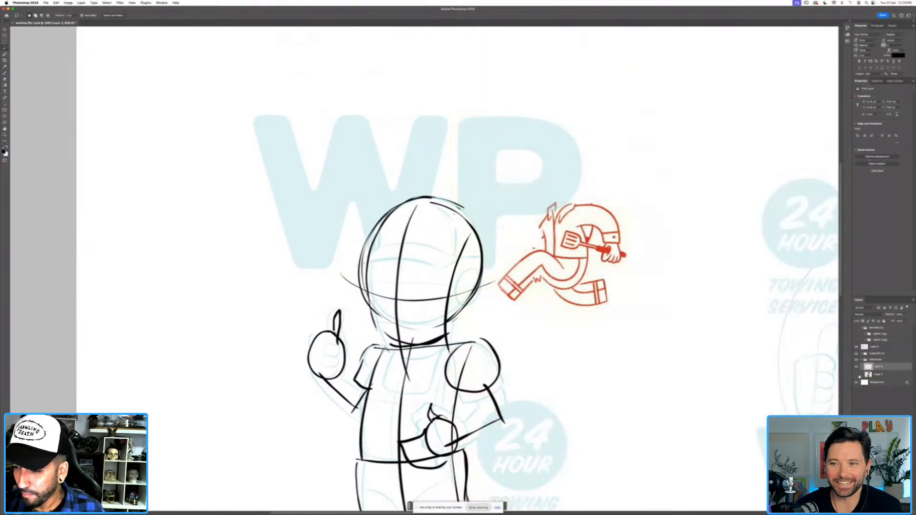
Enlarge the copied running body to roughly the mascot's body size and place it beside the sketch.
key(super+minus)
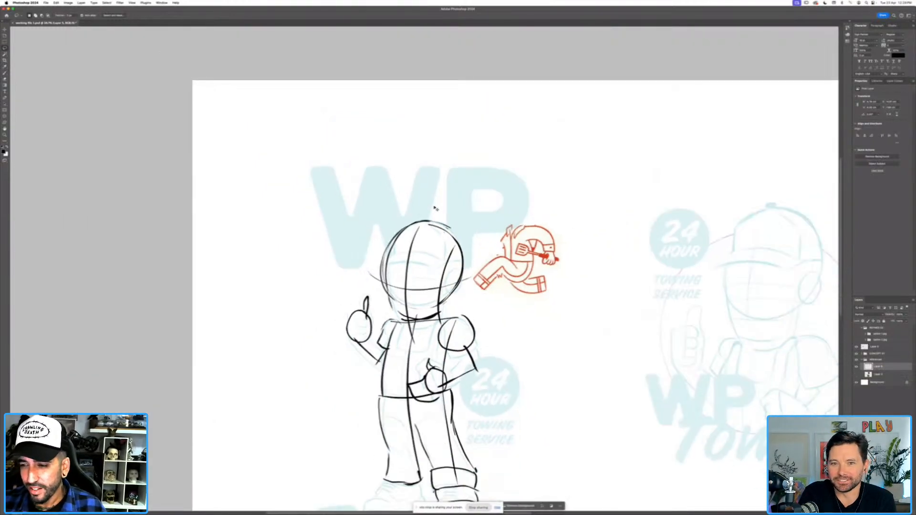
drag(526, 285, 404, 211)
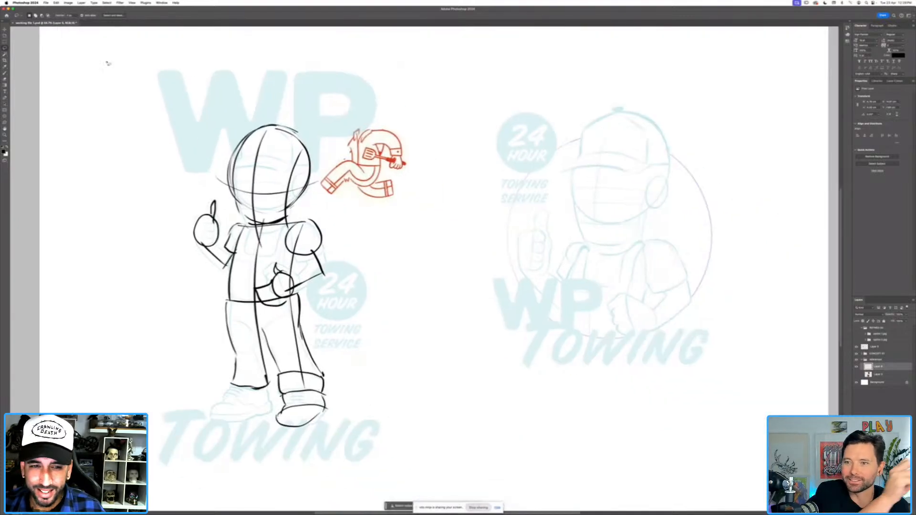
click(5, 30)
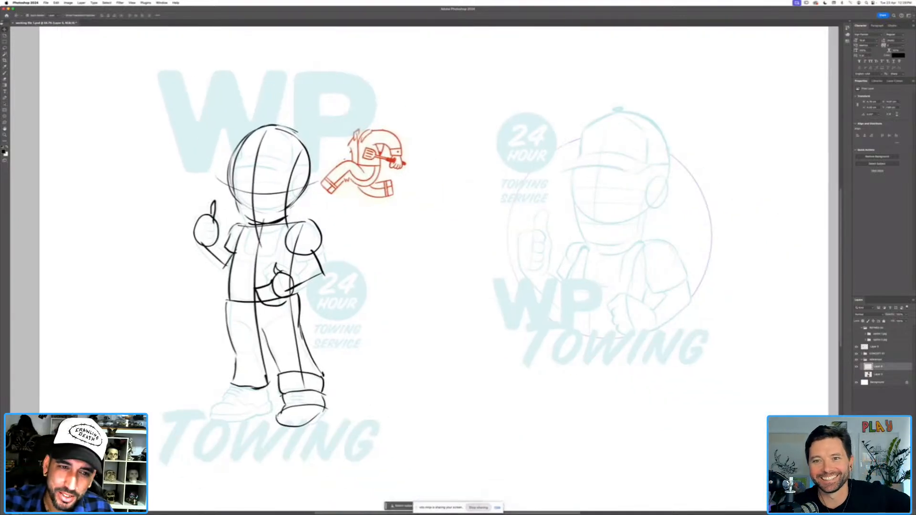
key(super+t)
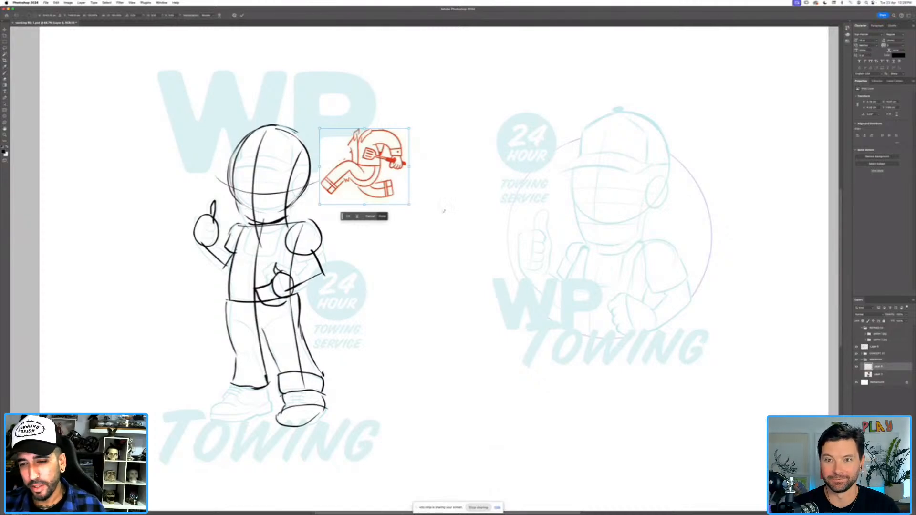
drag(408, 204, 419, 270)
key(Return)
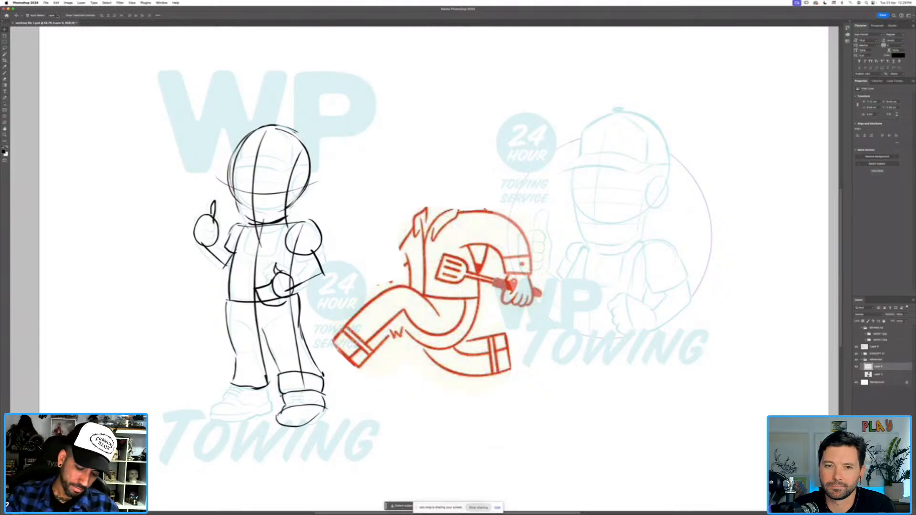
click(48, 2)
click(49, 2)
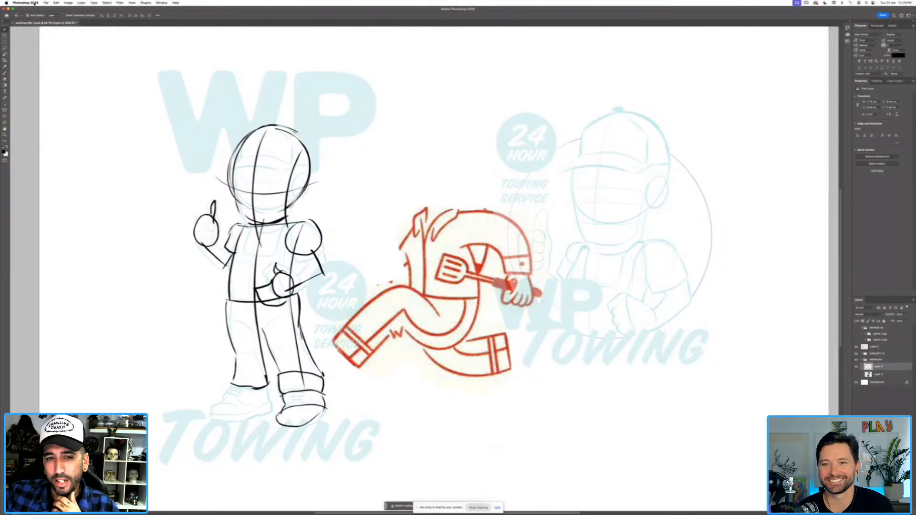
click(49, 2)
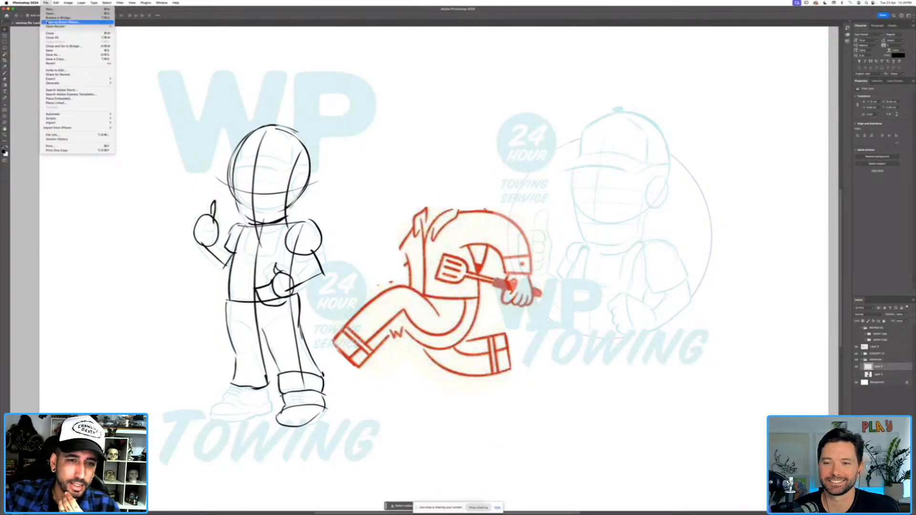
mouse_move(61, 82)
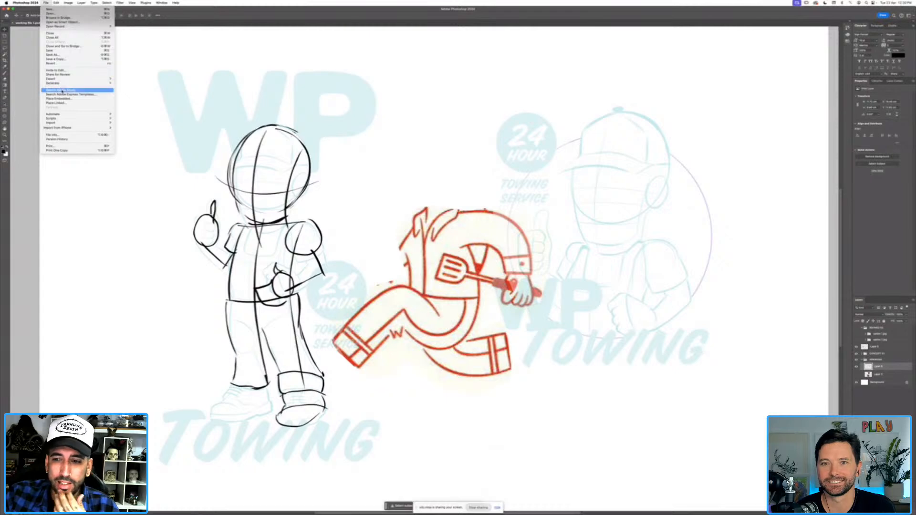
click(46, 3)
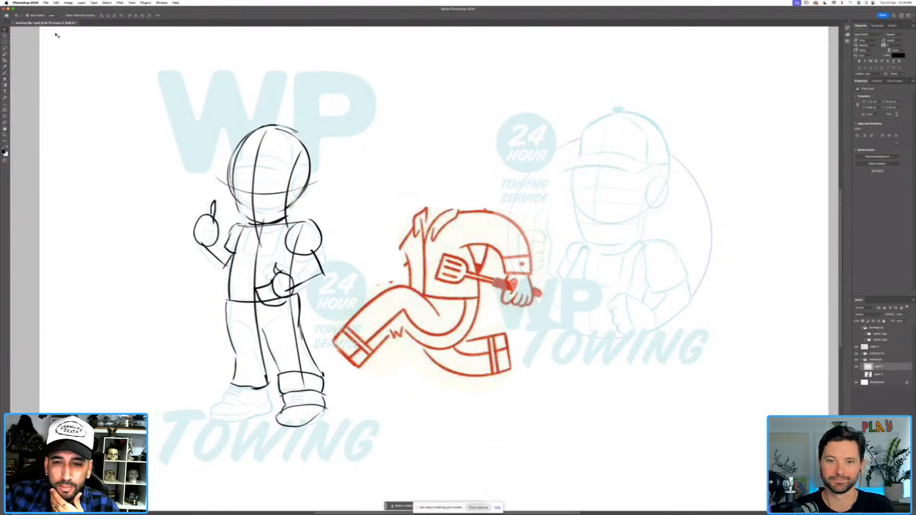
Overlay the enlarged reference body on the mascot's torso to compare the shapes, and move it back beside the sketch.
mouse_move(423, 236)
mouse_down()
mouse_move(229, 239)
mouse_move(247, 241)
mouse_up()
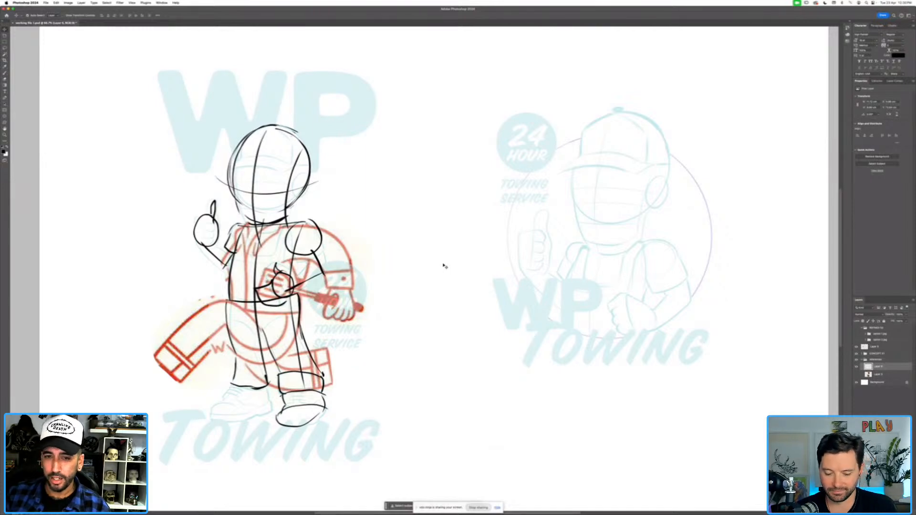
key(shift+Right)
key(shift+Right)
key(shift+Right)
key(shift+Right)
key(shift+Right)
key(shift+Right)
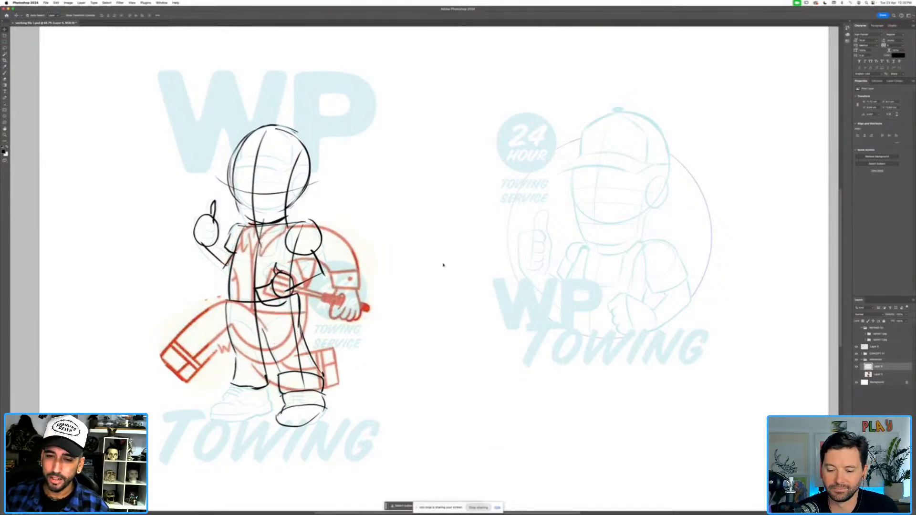
drag(358, 251, 524, 251)
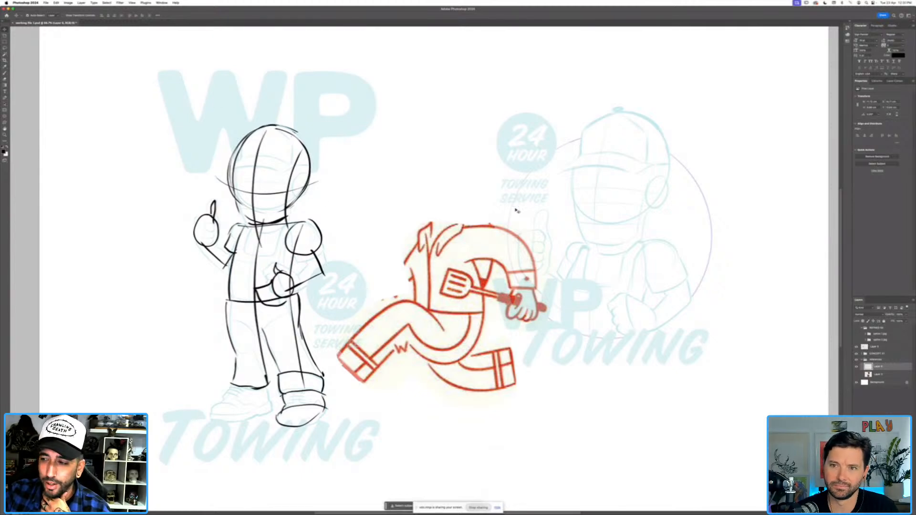
Hide the enlarged reference body and show the full inspiration board behind the sketch.
click(855, 366)
click(856, 374)
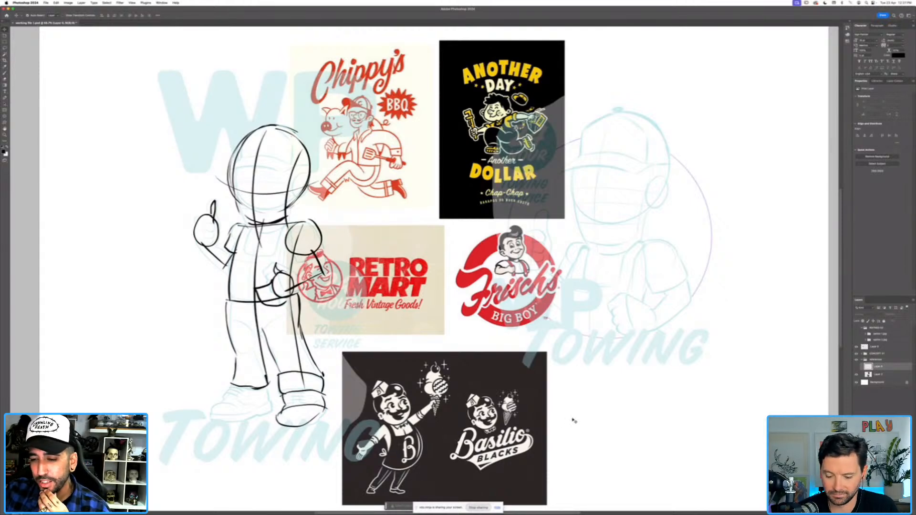
click(879, 374)
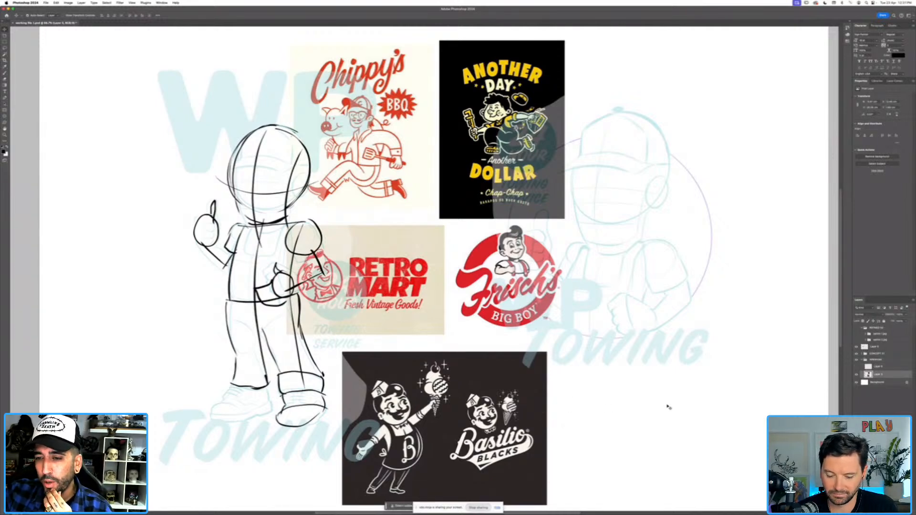
Hide the inspiration board with its references group, the mascot sketch layer and the concept drawings group.
click(856, 375)
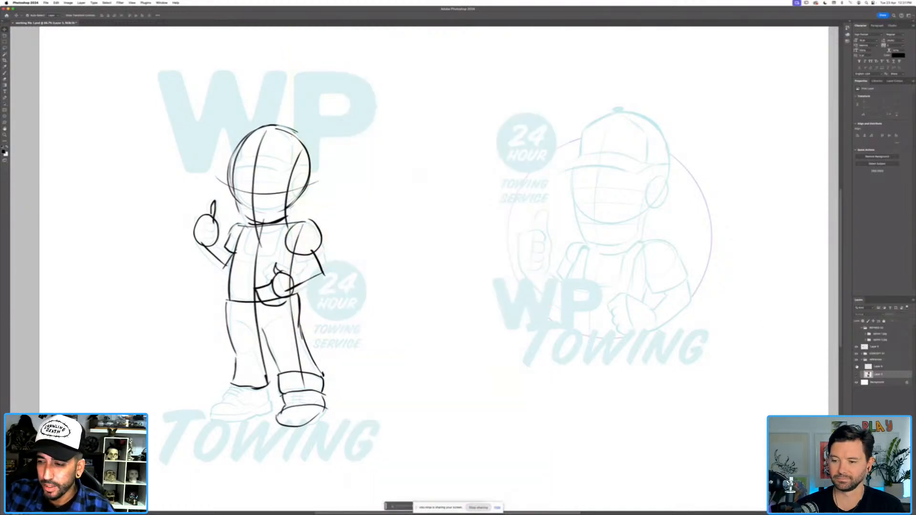
click(856, 366)
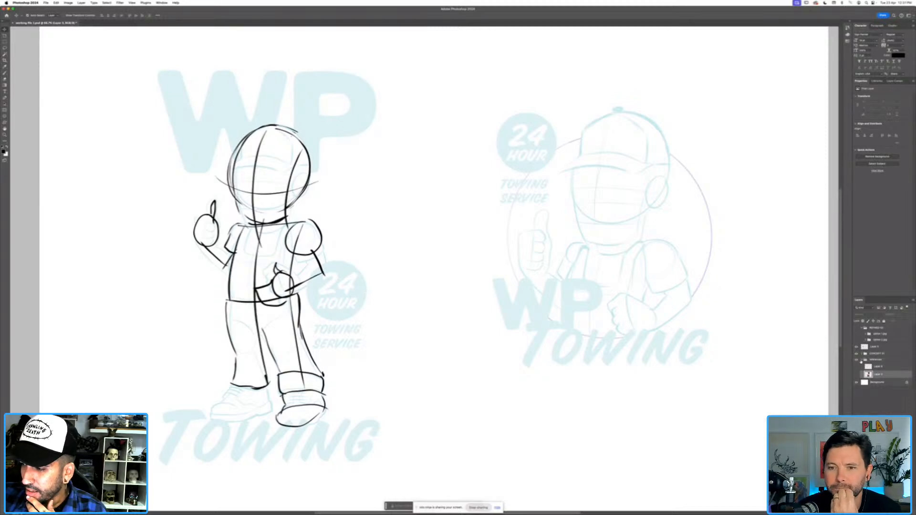
click(861, 360)
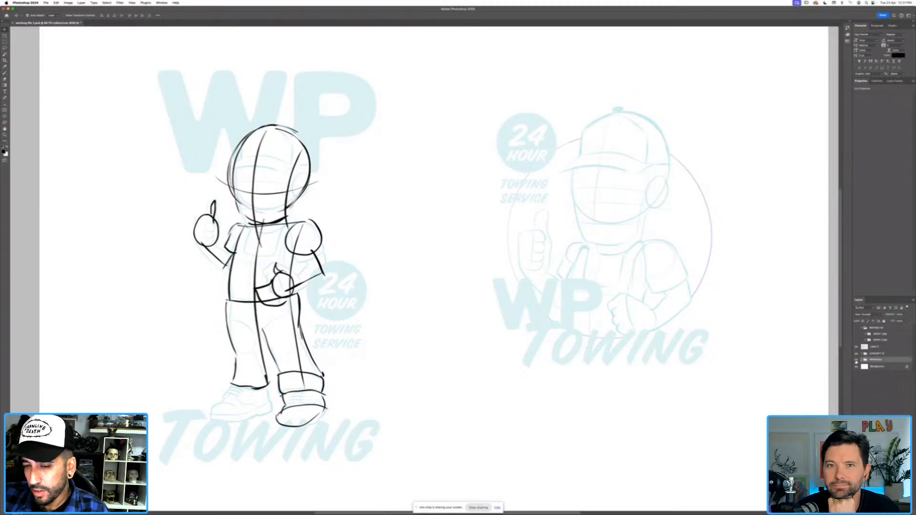
click(857, 360)
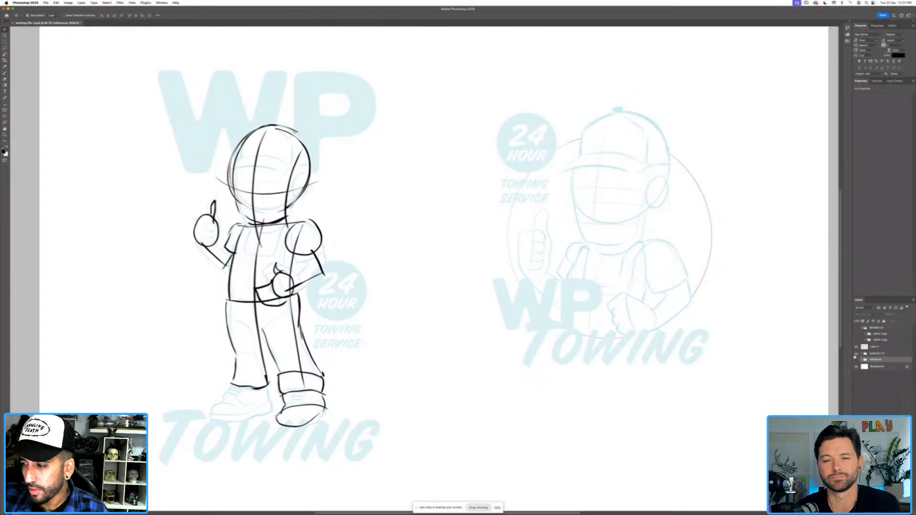
click(856, 347)
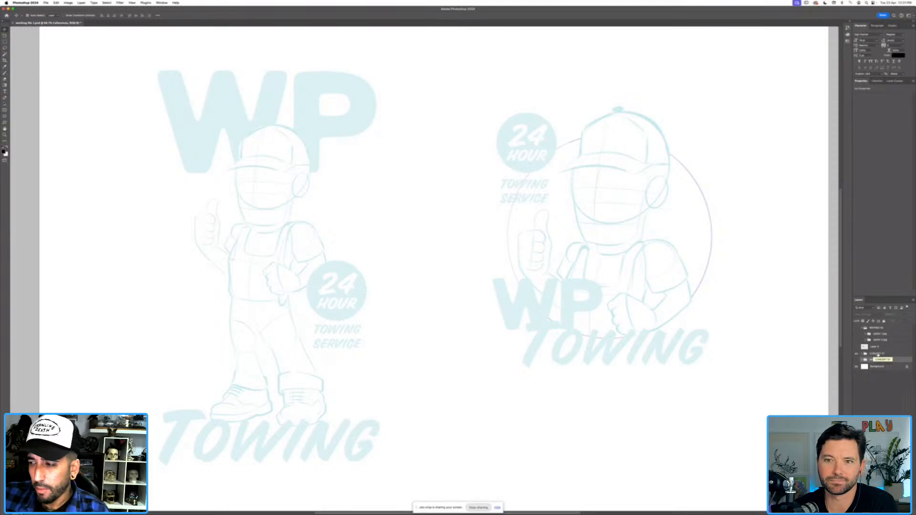
click(857, 353)
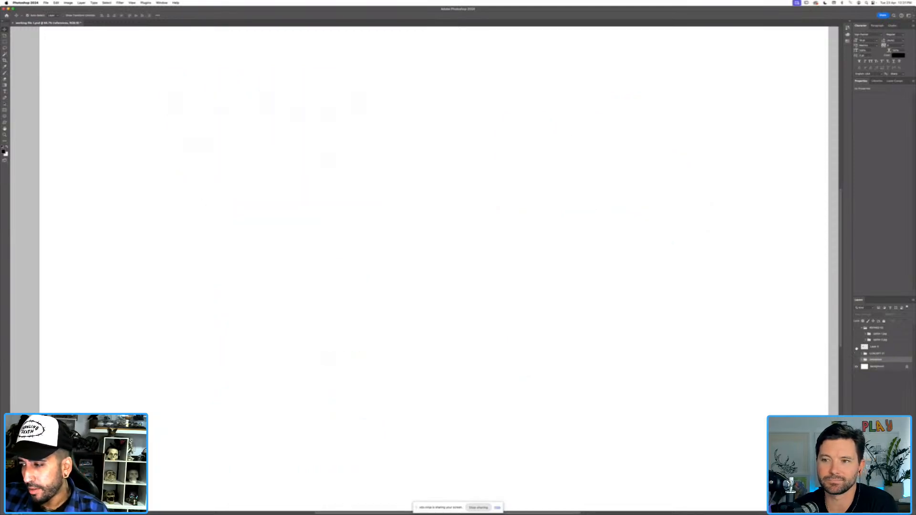
click(856, 347)
click(856, 347)
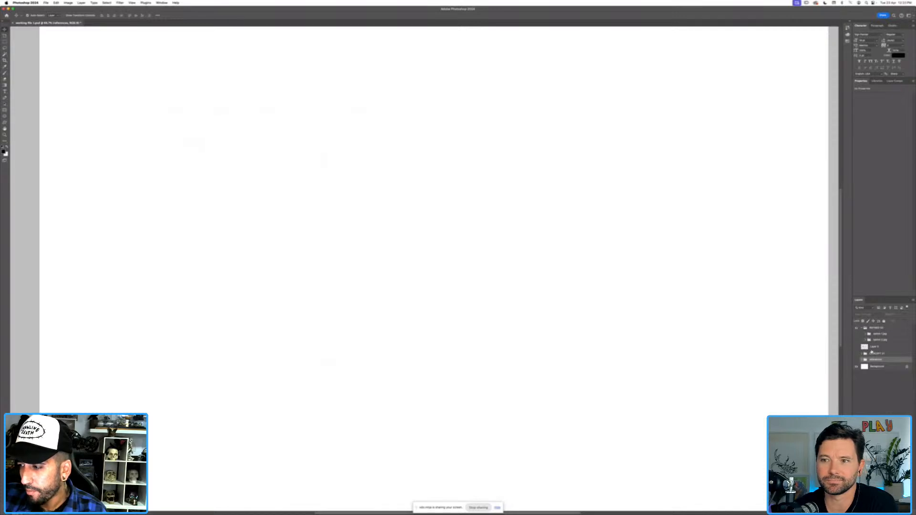
Show the refined red-on-black WP Towing mascot logos, and switch to the full-colour versions.
click(856, 340)
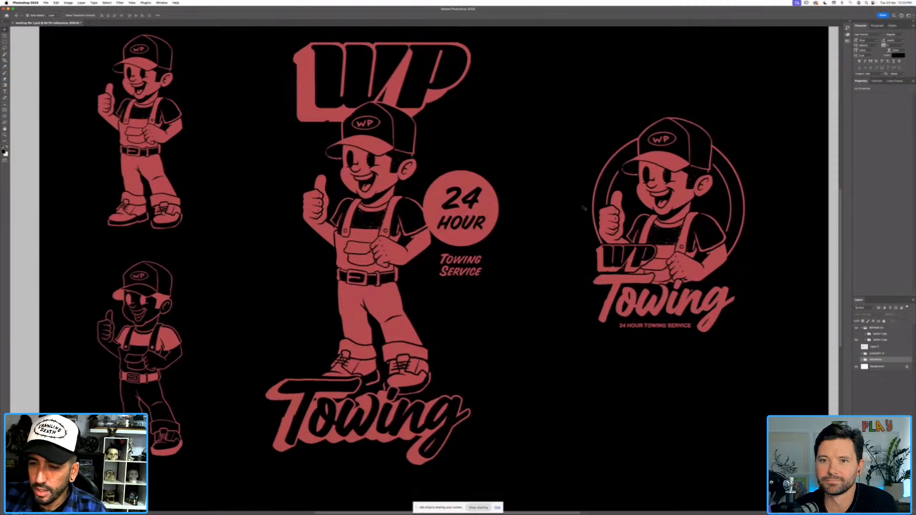
drag(574, 196, 567, 216)
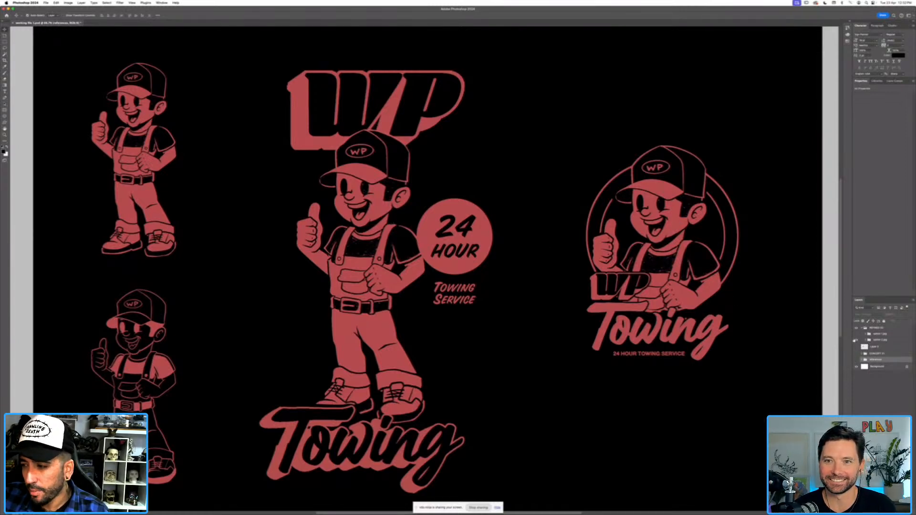
click(855, 340)
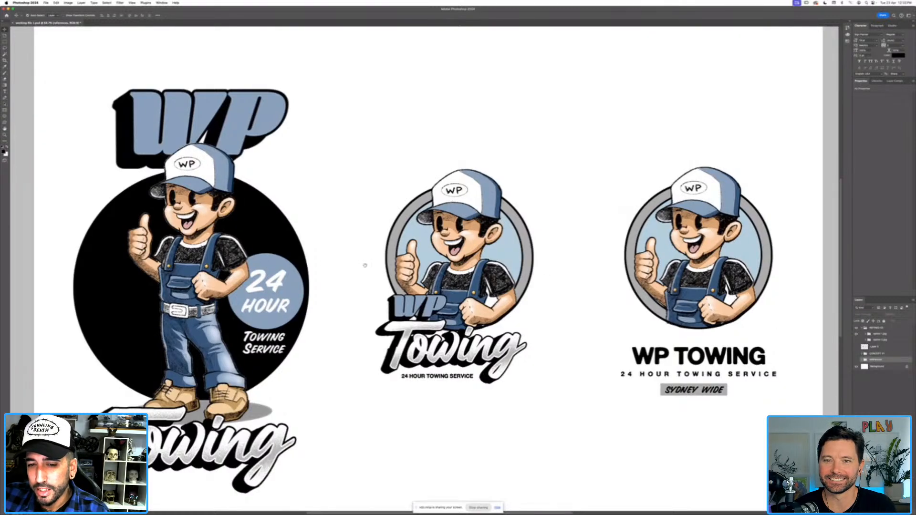
scroll(364, 265, left, 5)
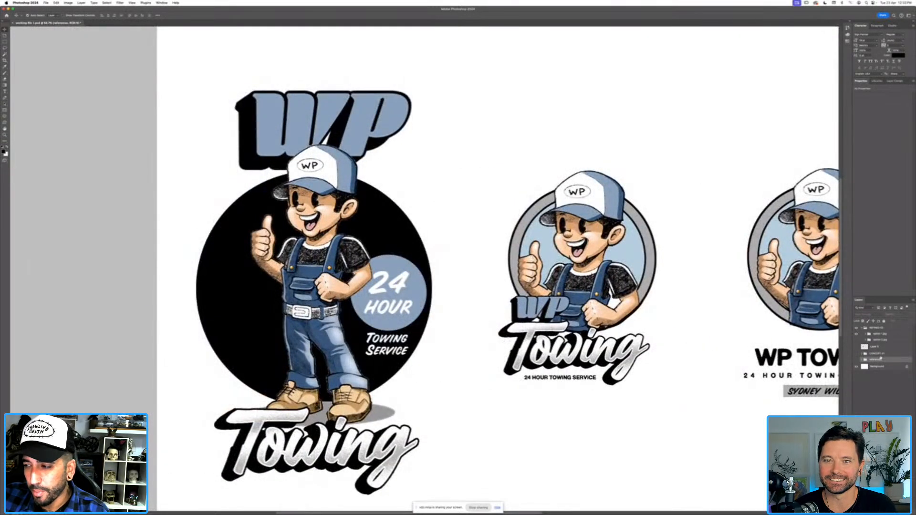
Toggle the full-colour logo group's visibility repeatedly to compare the finished logos with the early blue concept sketches.
click(856, 361)
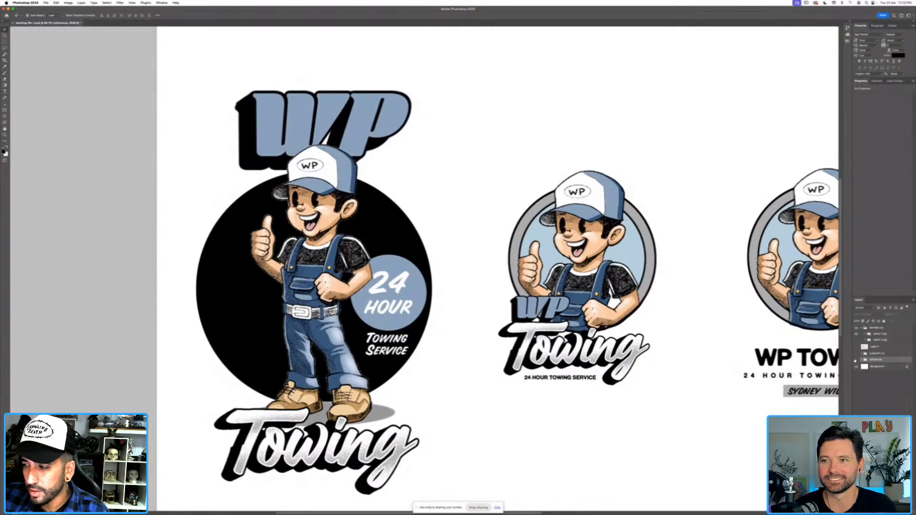
click(855, 335)
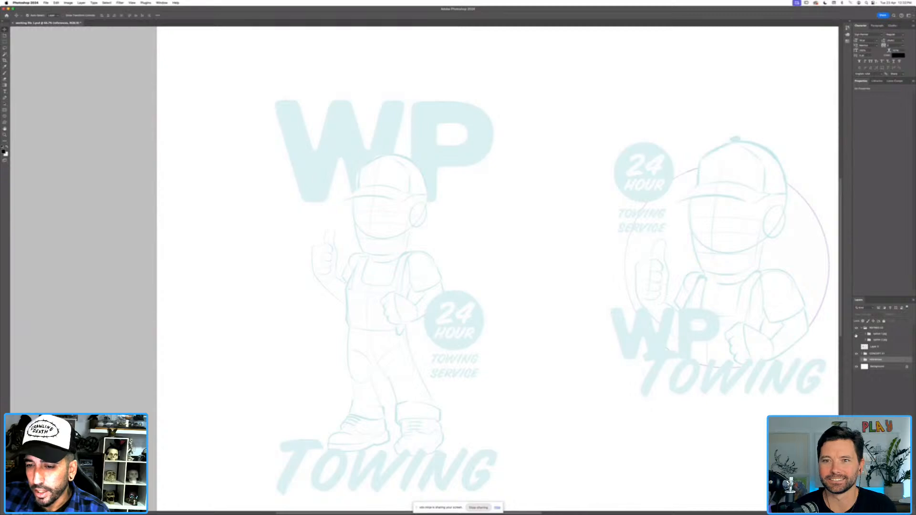
click(856, 335)
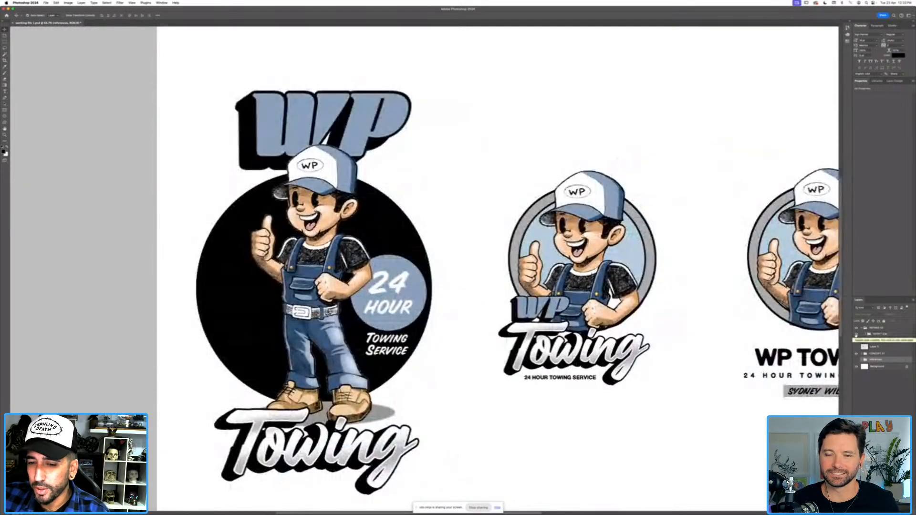
click(856, 335)
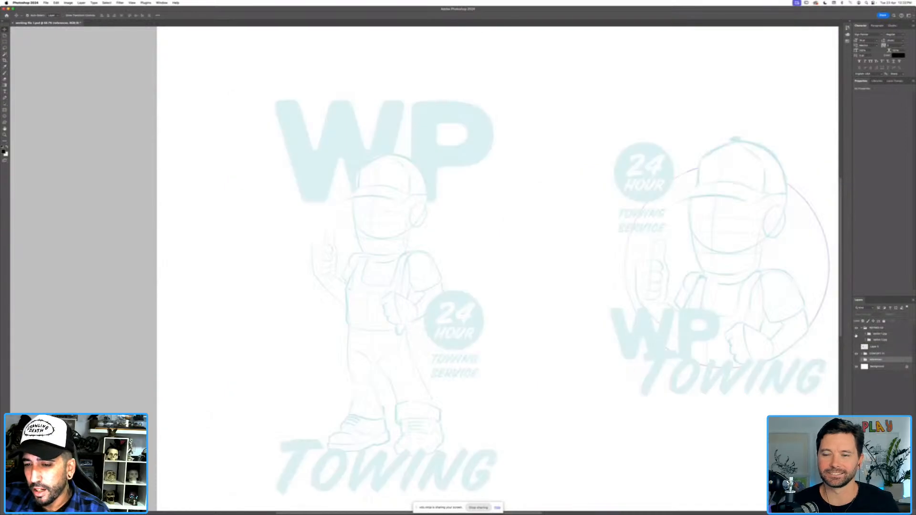
click(856, 335)
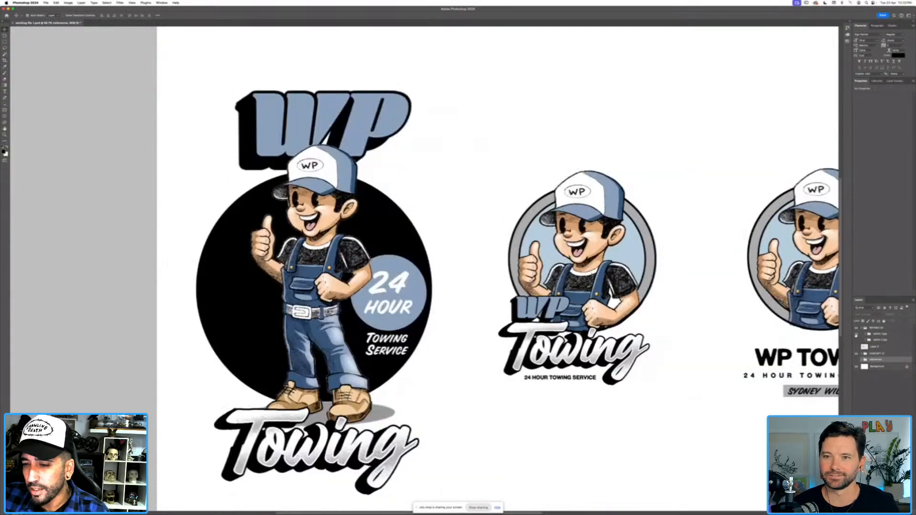
click(855, 335)
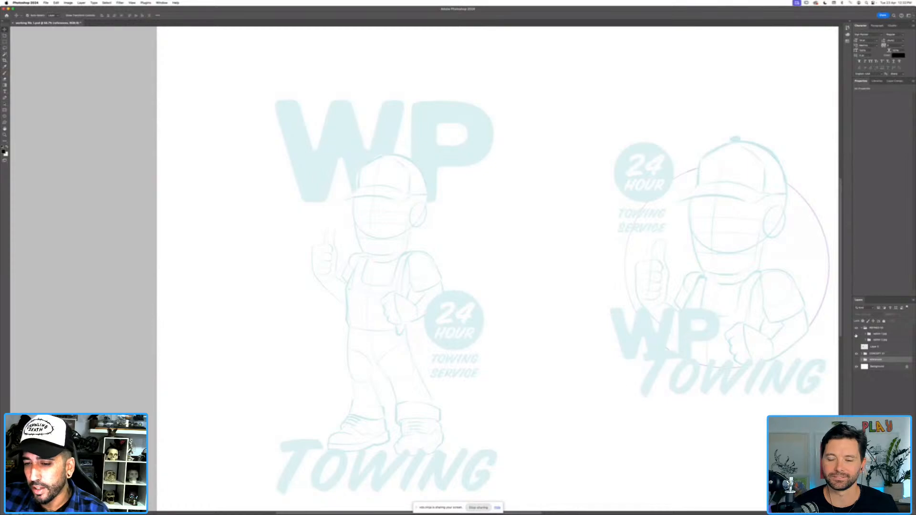
click(855, 335)
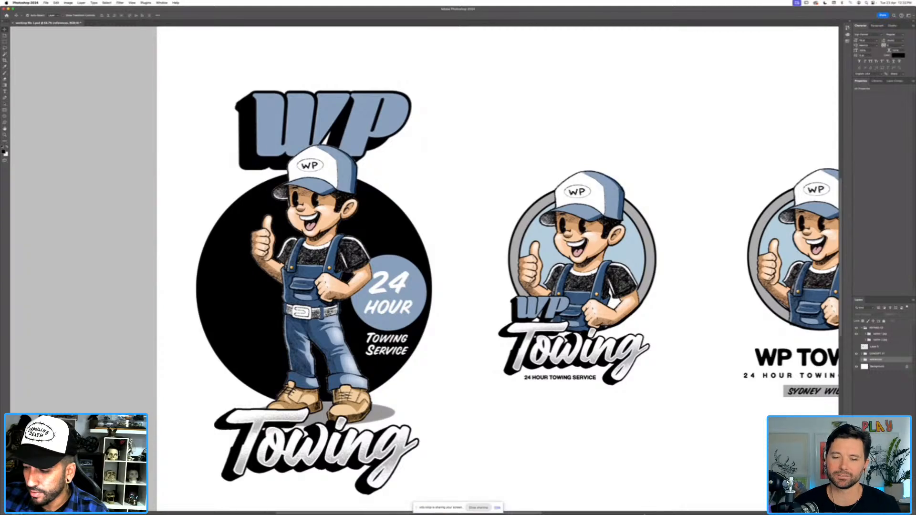
Switch to Illustrator, enlarge the view of the five mascot stages, and move the floating panels clear of the artwork.
mouse_move(648, 512)
click(632, 503)
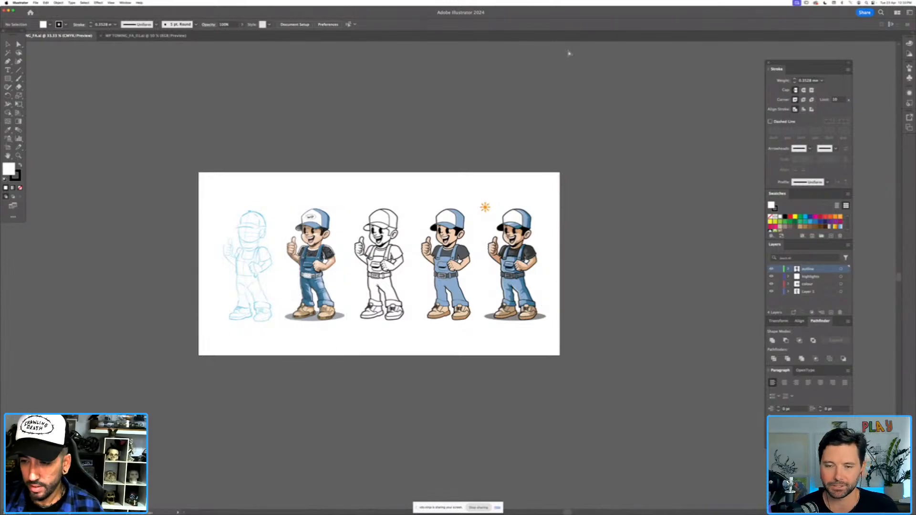
key(super+equal)
key(super+equal)
mouse_move(201, 246)
mouse_down()
mouse_move(457, 276)
mouse_move(405, 298)
mouse_up()
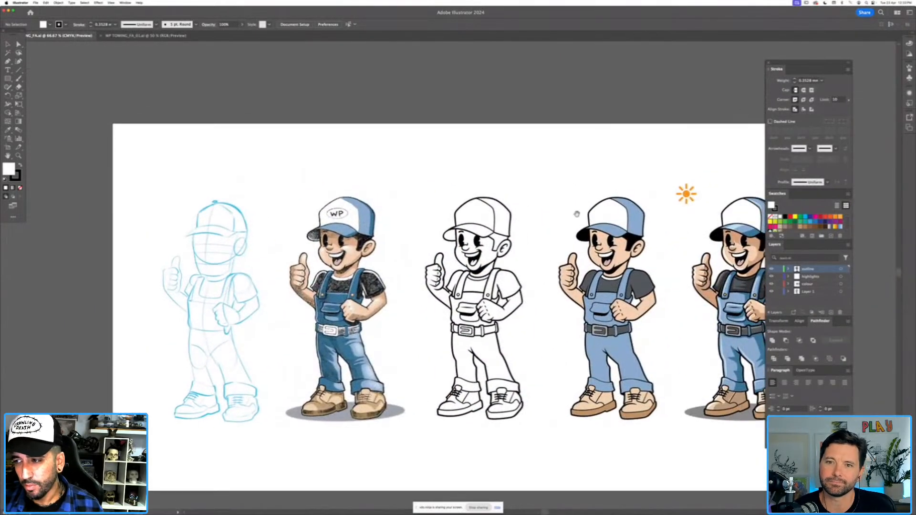
mouse_move(805, 63)
mouse_down()
mouse_move(852, 58)
mouse_move(854, 78)
mouse_up()
drag(689, 148, 635, 142)
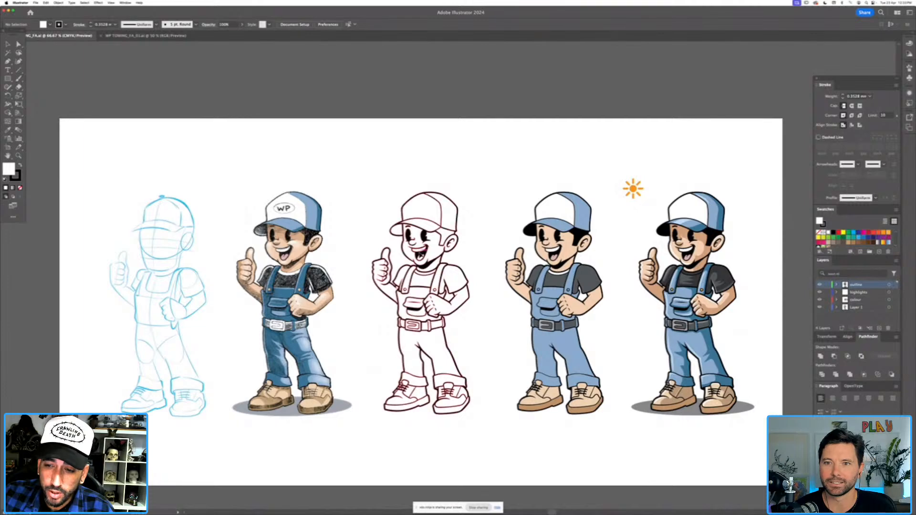
Inspect the black outline mascot's line work up close, and compare it with the painted sketch version.
click(424, 259)
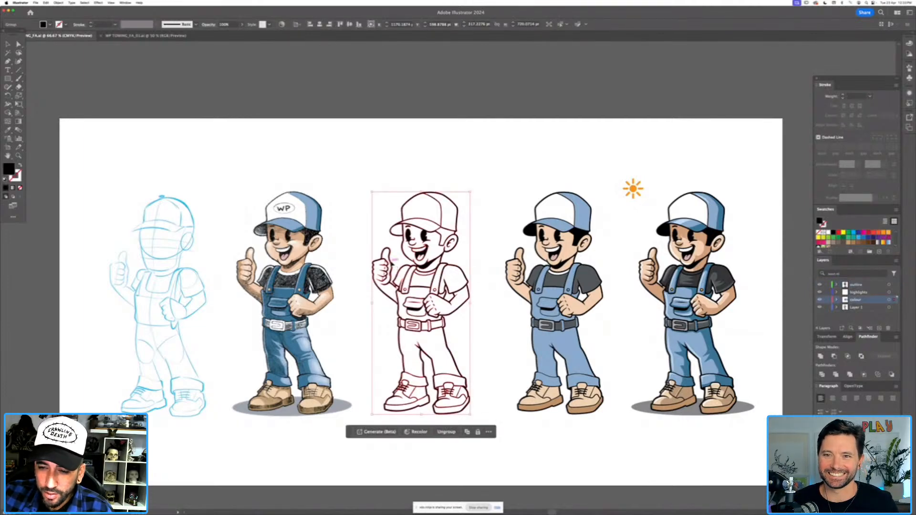
click(396, 256)
scroll(403, 252, up, 10)
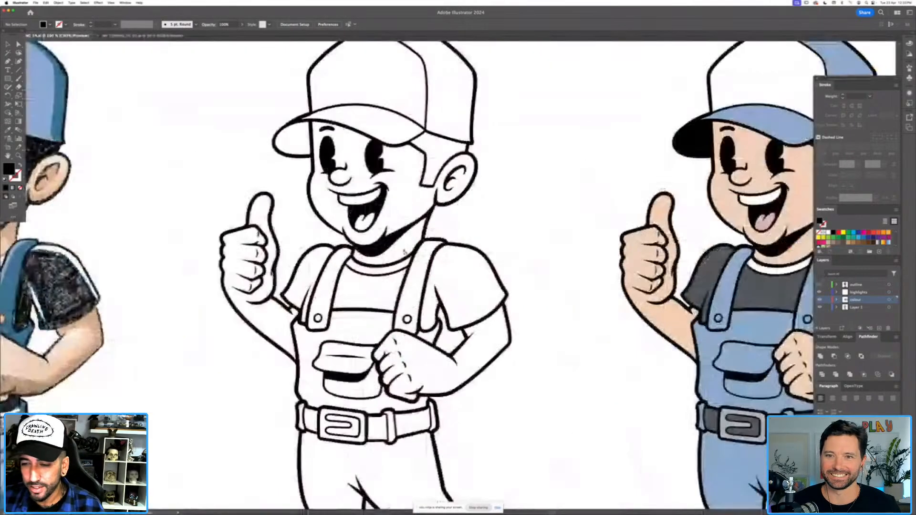
scroll(404, 252, down, 10)
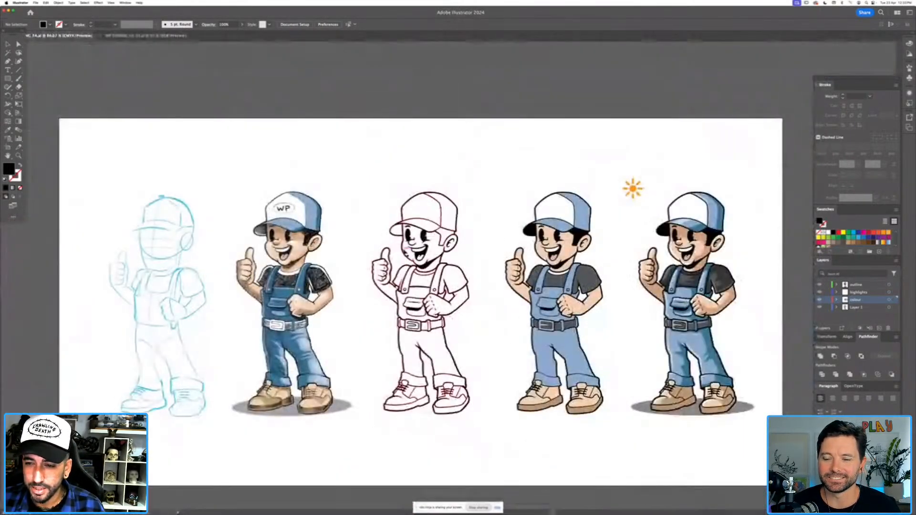
click(328, 255)
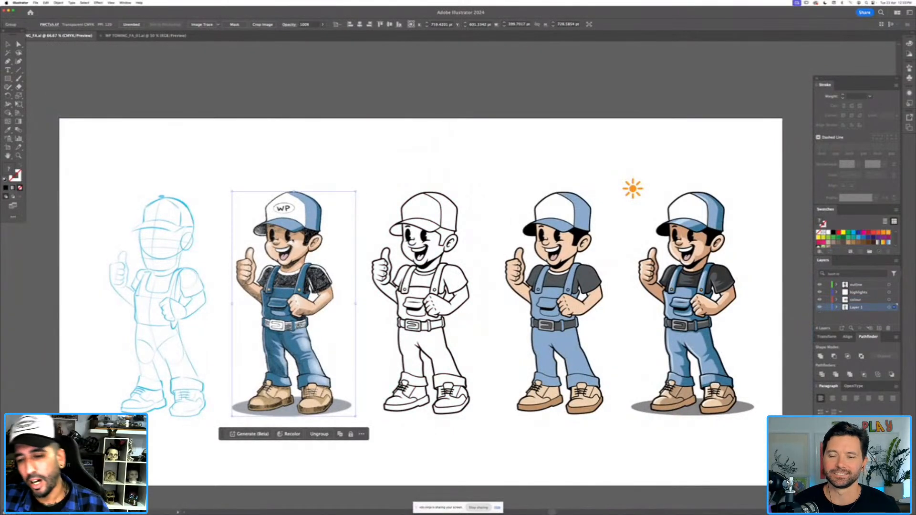
Move the outline mascot over the blue construction sketch, and nudge the sketch until both figures line up.
click(441, 265)
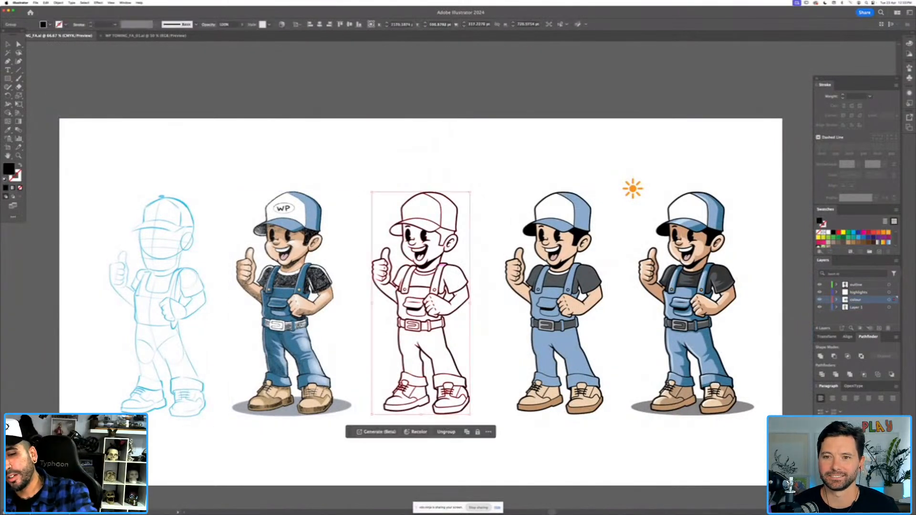
mouse_move(441, 265)
mouse_down()
mouse_move(175, 266)
mouse_move(193, 254)
mouse_up()
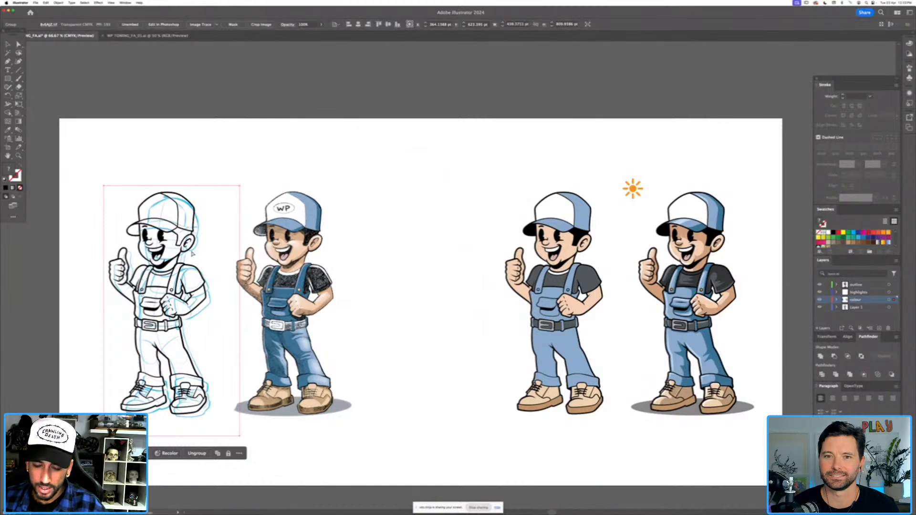
key(Up)
key(Up)
key(Up)
key(Up)
key(Up)
key(Up)
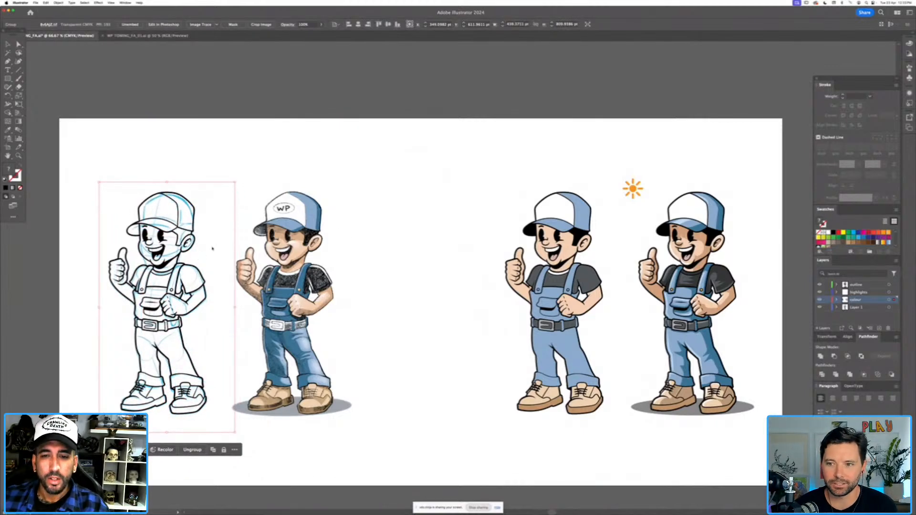
click(448, 119)
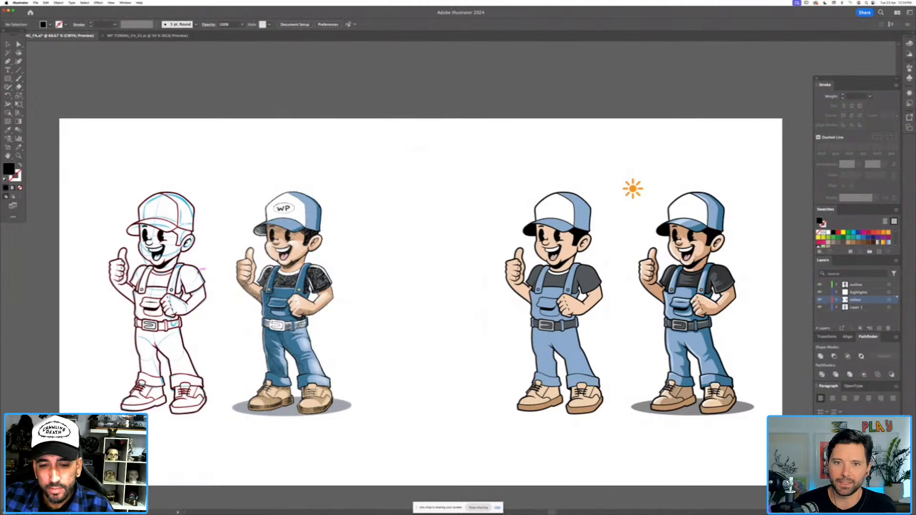
click(203, 270)
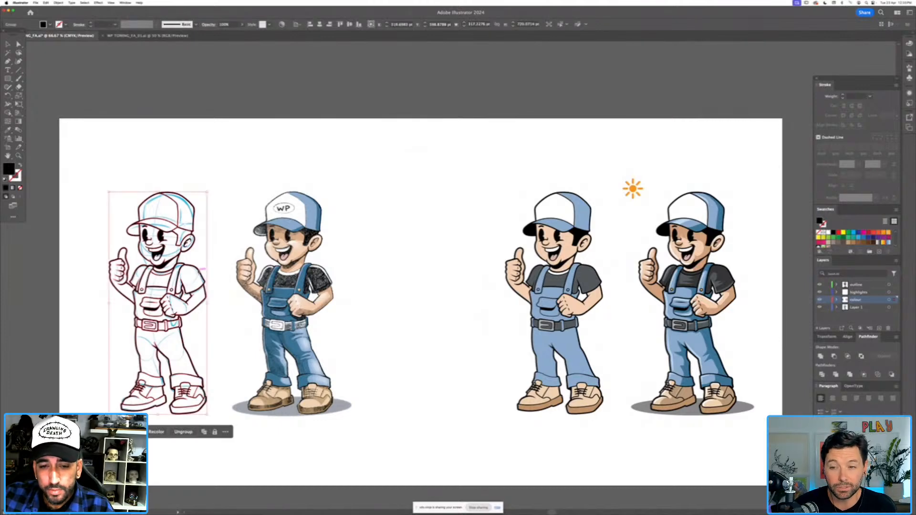
click(215, 155)
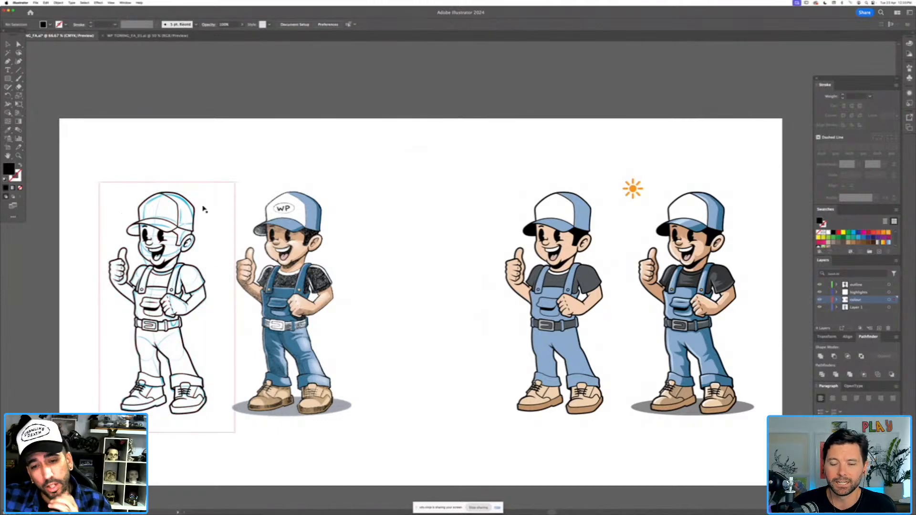
click(197, 215)
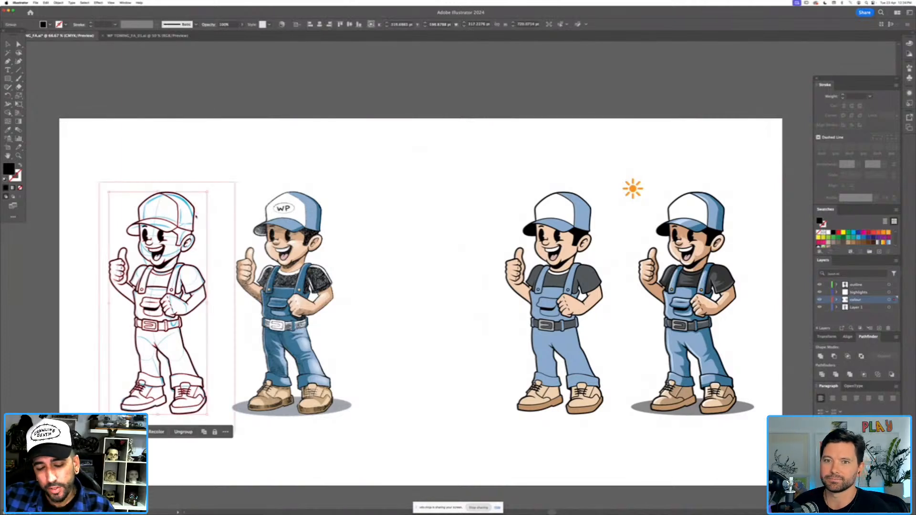
shift+click(279, 233)
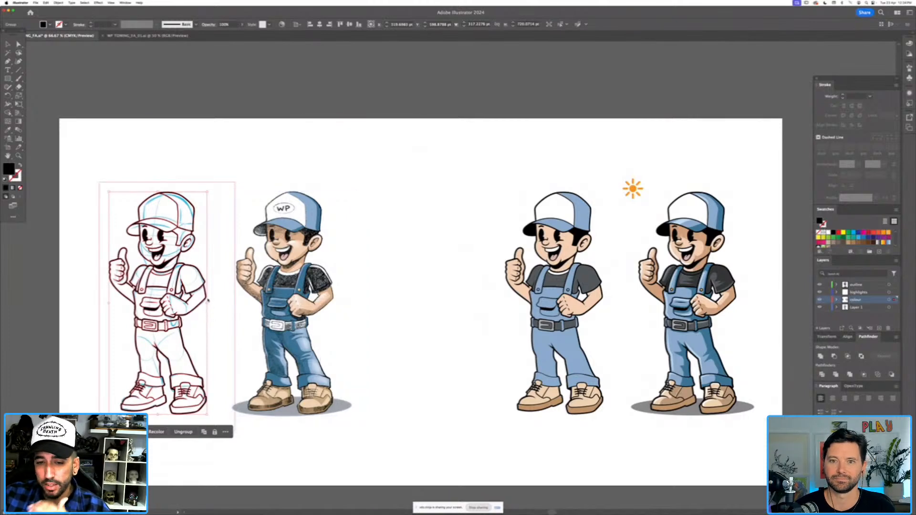
mouse_move(208, 303)
mouse_down()
mouse_move(338, 297)
mouse_move(207, 285)
mouse_up()
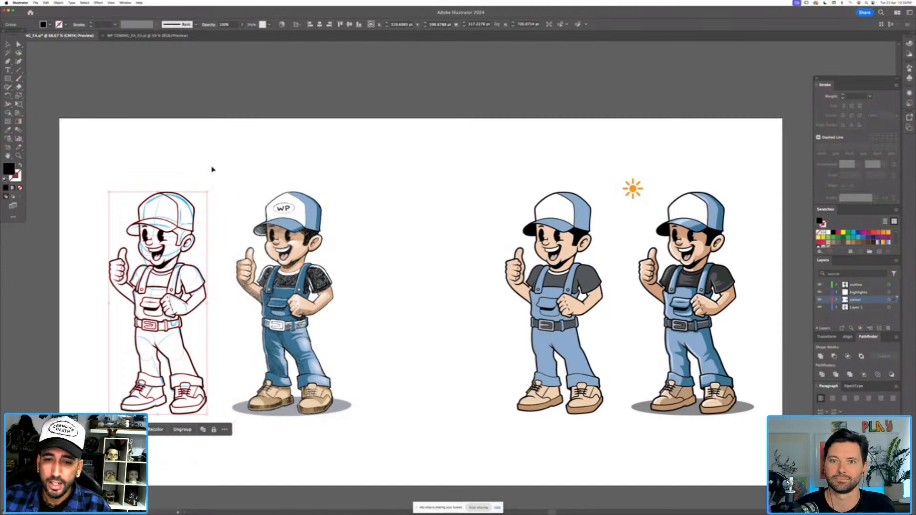
click(210, 171)
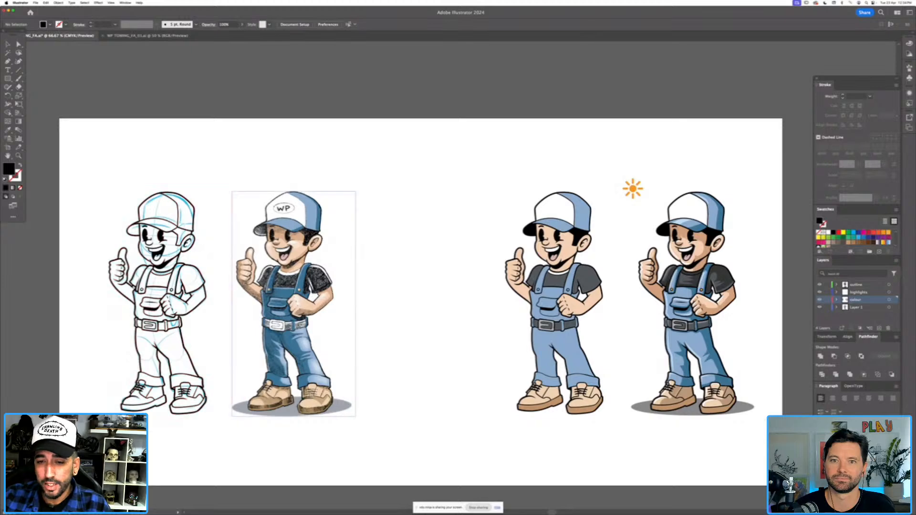
Move the blue construction sketch out from under the outline mascot to stand just left of it.
click(162, 211)
drag(162, 212, 53, 215)
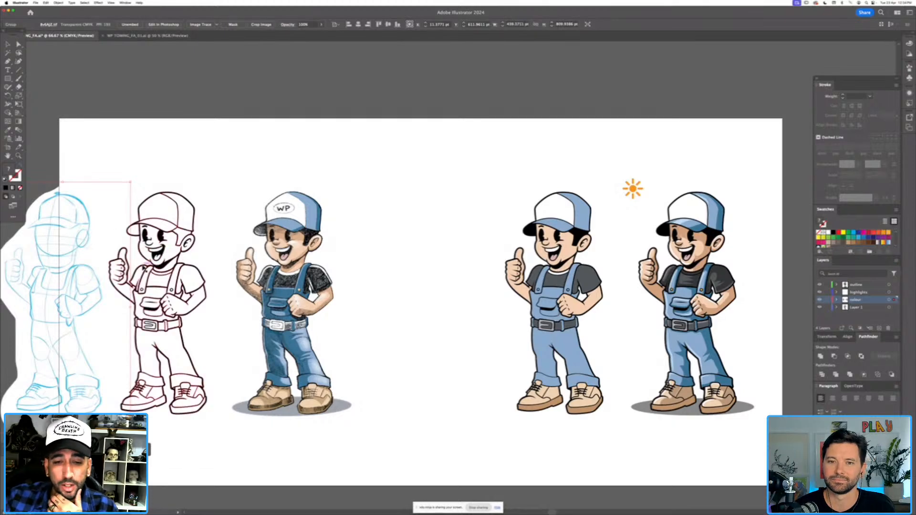
click(203, 304)
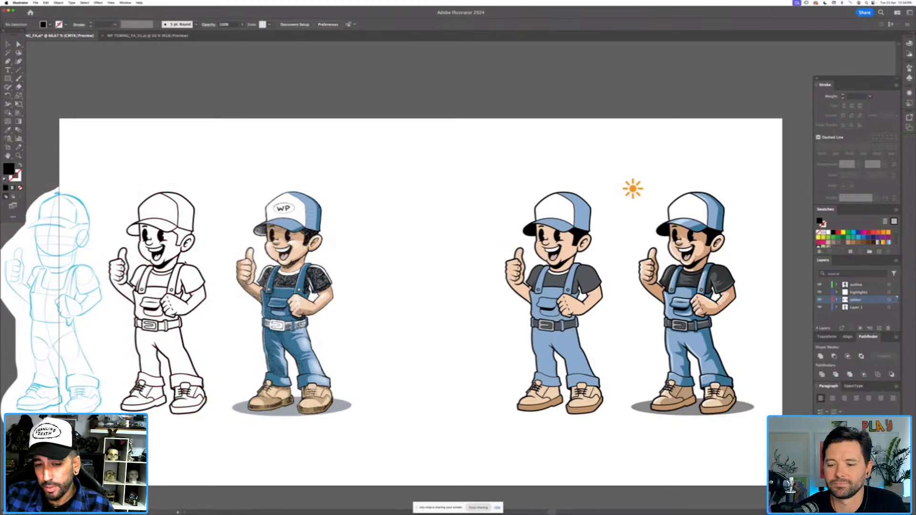
Place a copy of the outline mascot in the gap between the painted mascot and the flat-colour mascot.
key(super+equal)
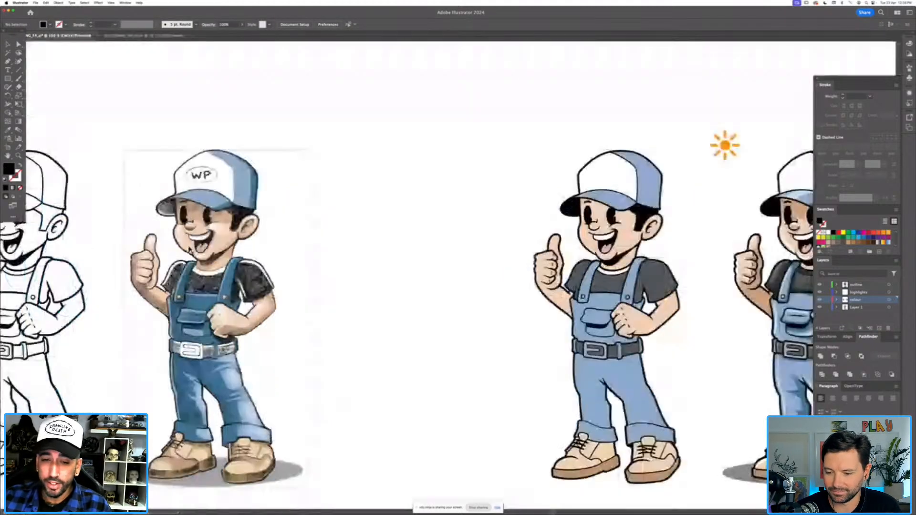
drag(188, 247, 337, 237)
drag(206, 249, 594, 276)
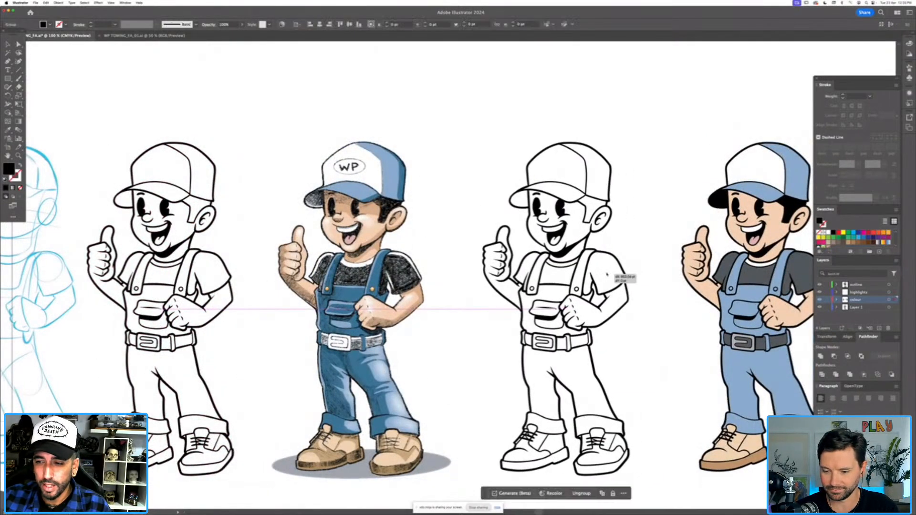
click(636, 233)
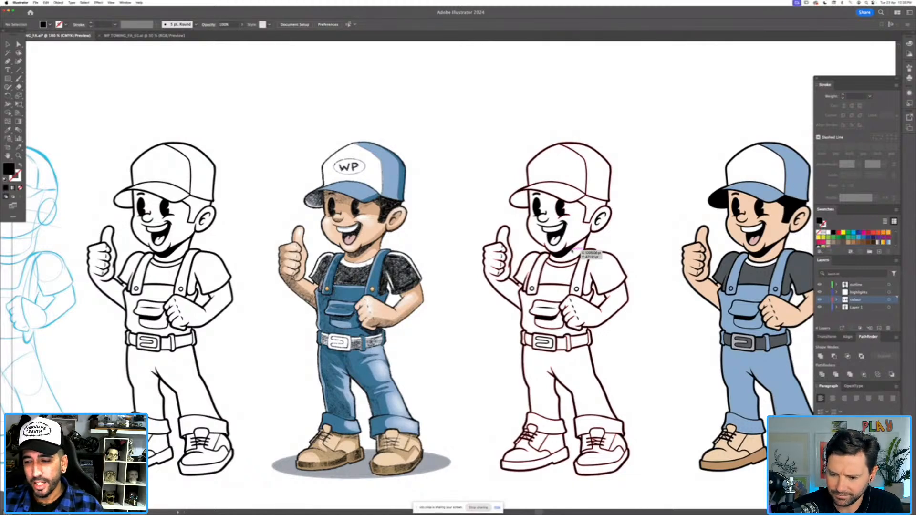
Compare the outline mascot with the painted sketch and the flat-colour version across the row.
drag(219, 265, 296, 258)
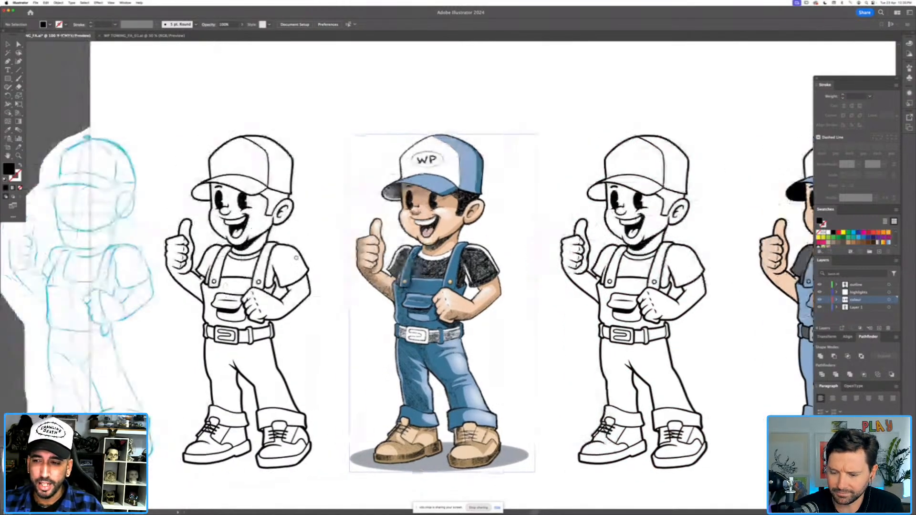
click(244, 245)
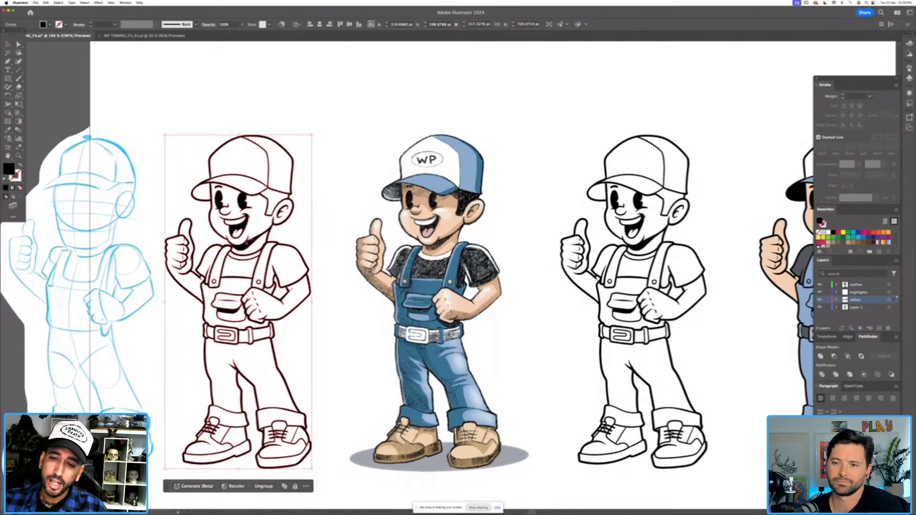
click(444, 258)
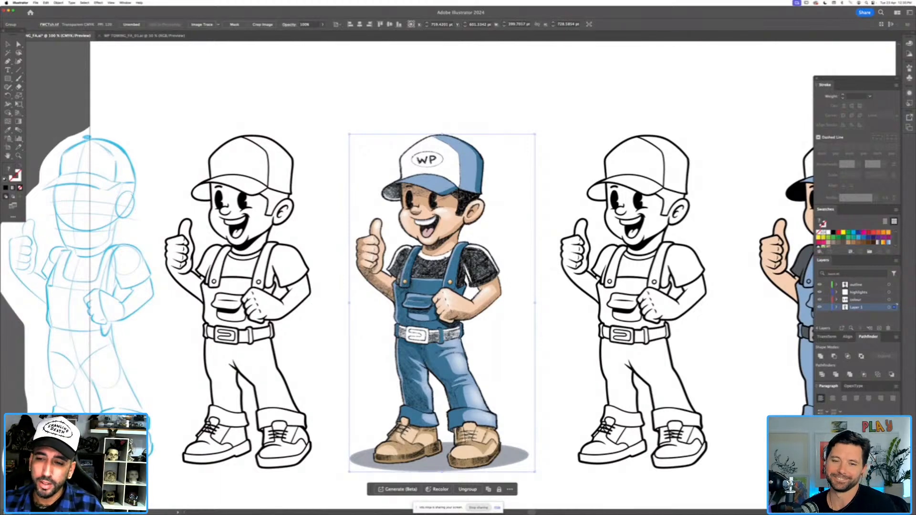
drag(453, 284, 320, 286)
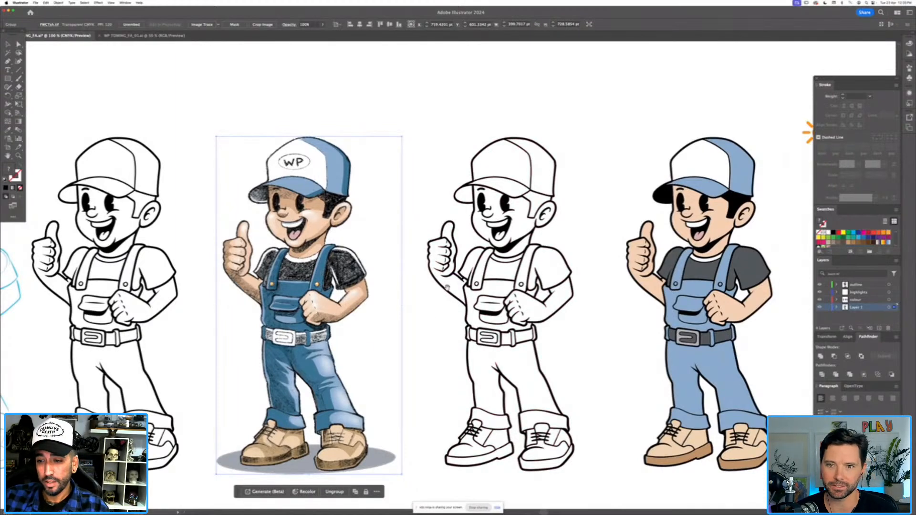
scroll(431, 319, down, 3)
scroll(454, 297, left, 2)
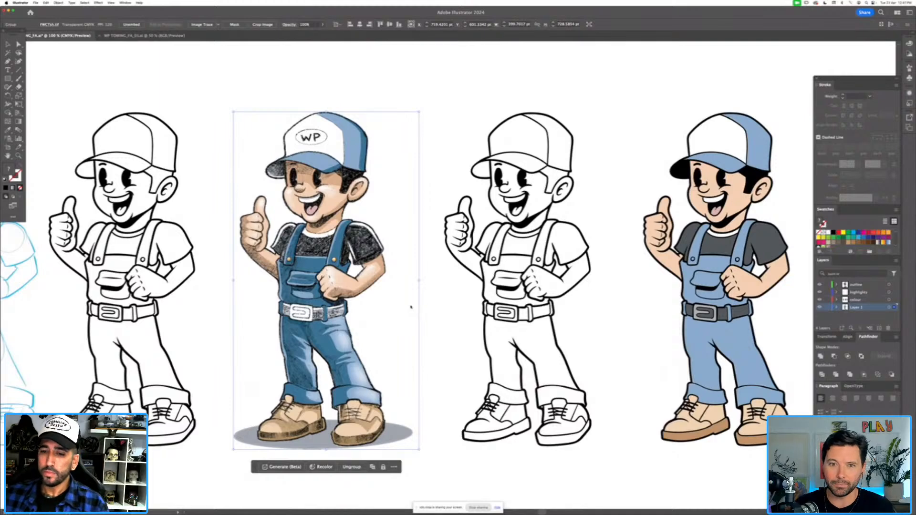
click(446, 176)
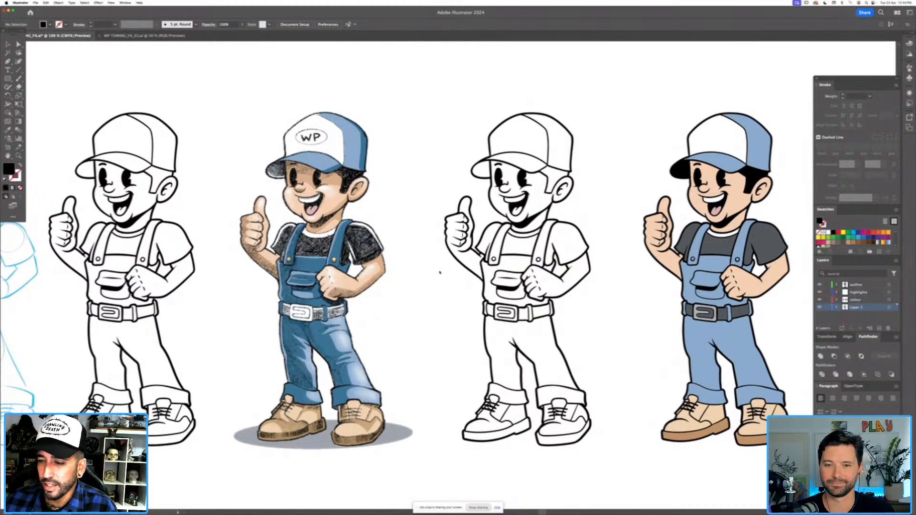
Compare the painted mascot with the outline, flat-colour and shaded versions along the row.
click(422, 276)
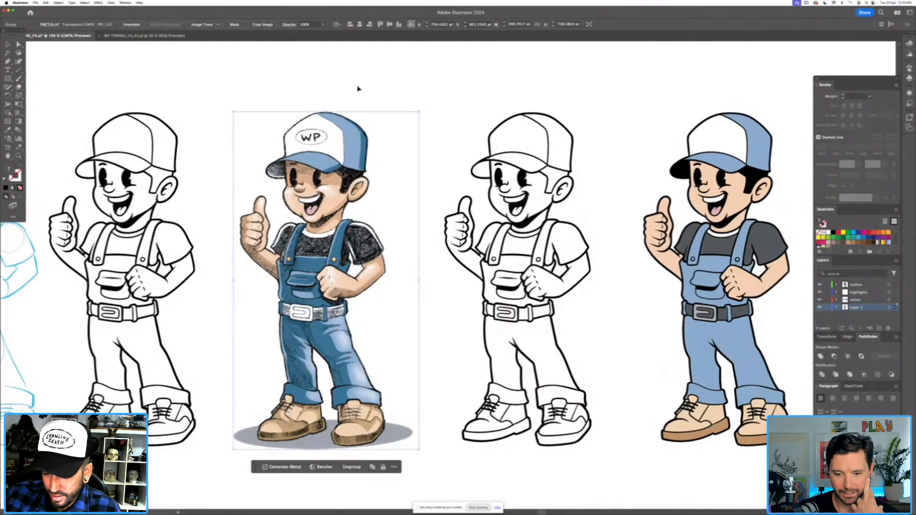
click(437, 271)
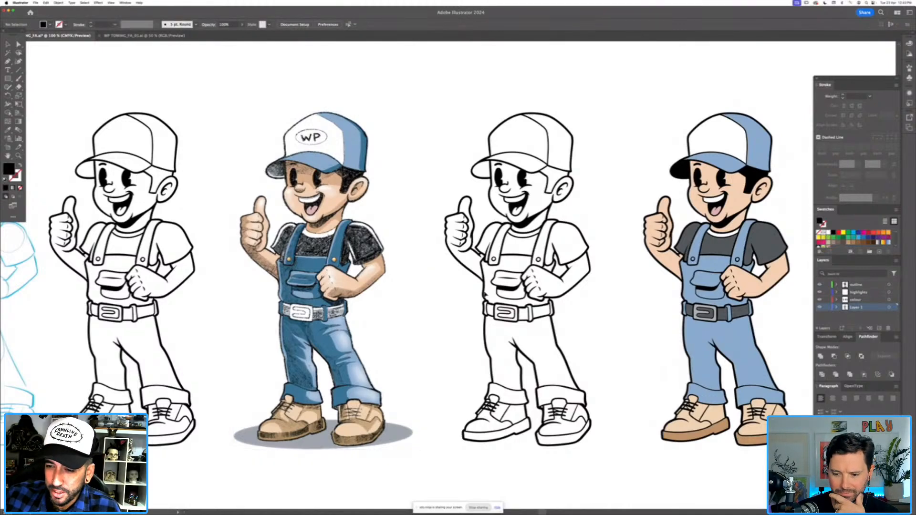
scroll(474, 294, right, 3)
scroll(402, 303, right, 3)
scroll(402, 302, up, 1)
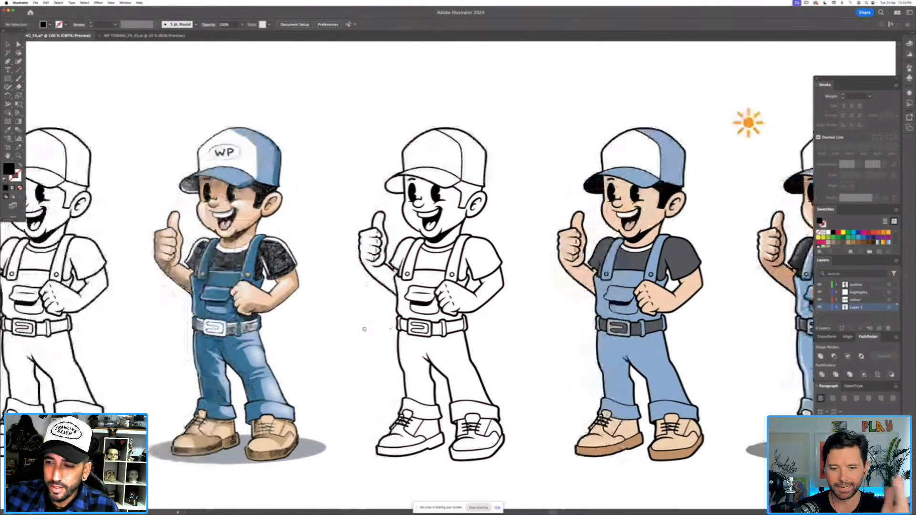
scroll(334, 329, down, 2)
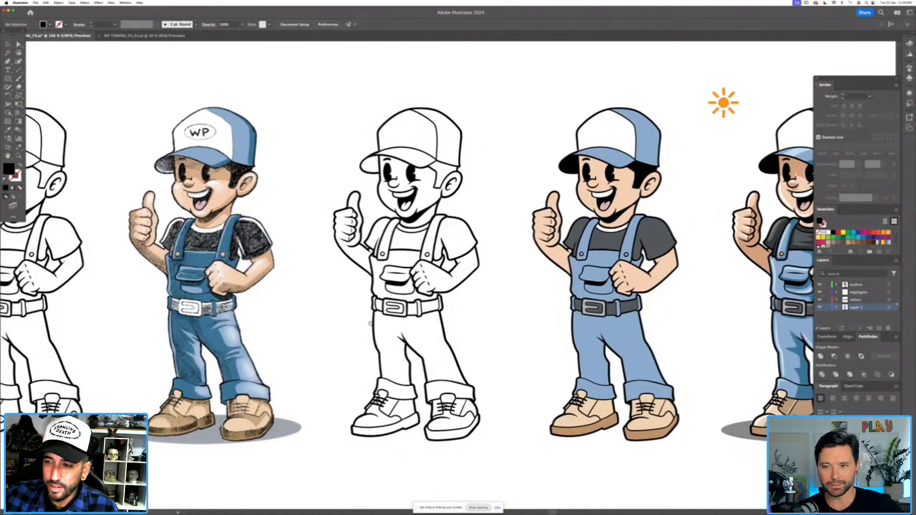
scroll(342, 327, left, 3)
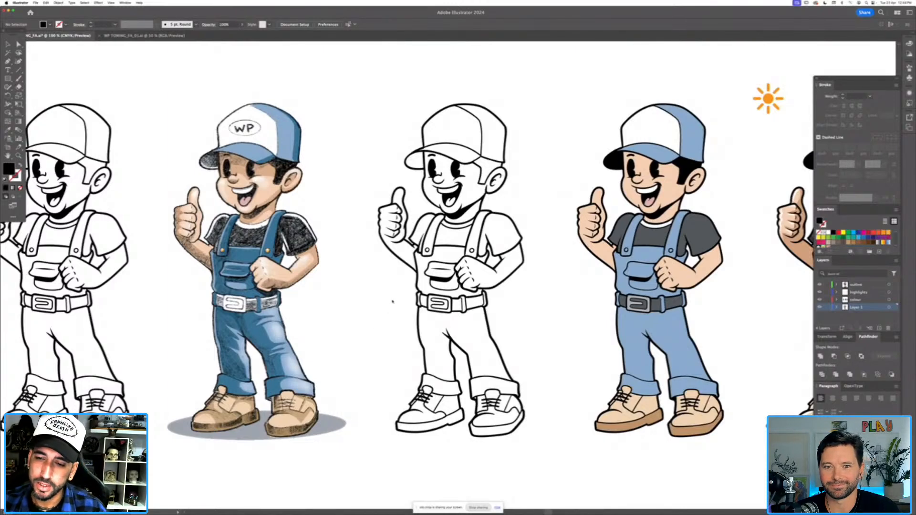
scroll(394, 272, right, 5)
scroll(394, 271, up, 1)
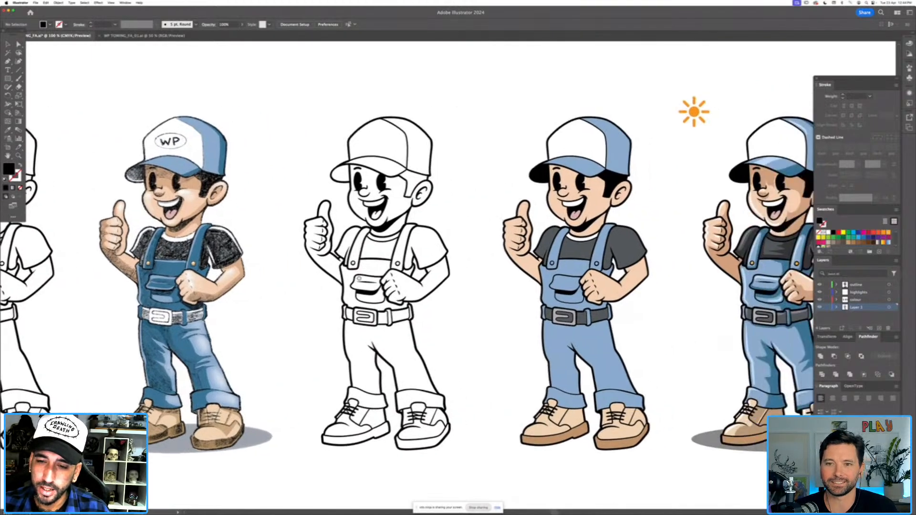
scroll(409, 255, right, 4)
scroll(408, 255, up, 1)
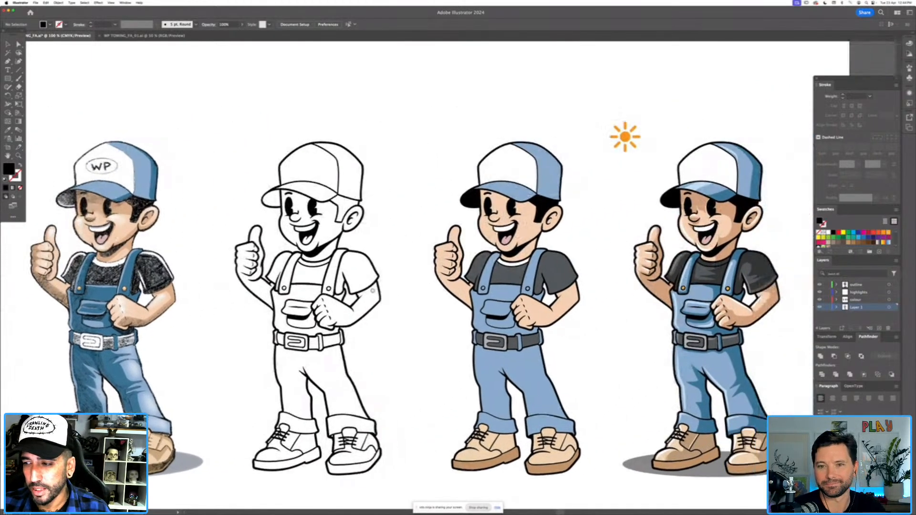
scroll(442, 264, left, 4)
scroll(441, 264, down, 1)
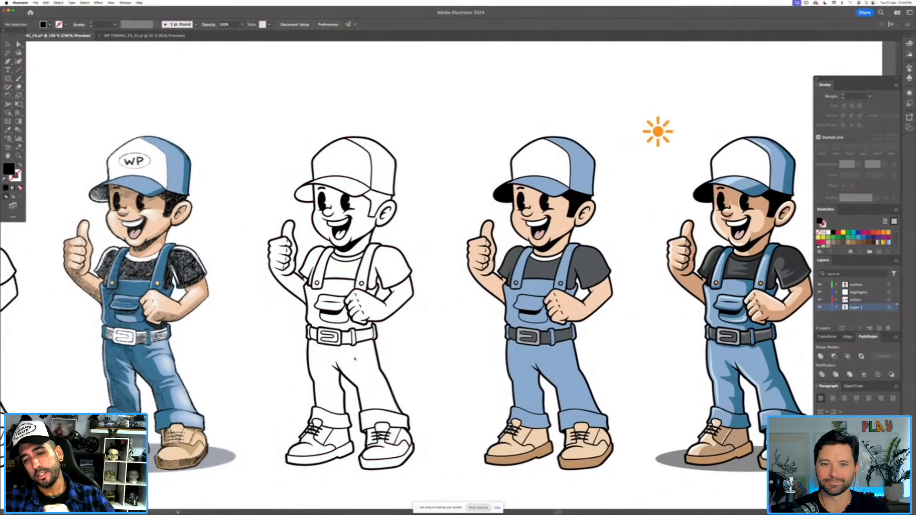
Draw a tall black rectangle that completely covers the painted mascot.
key(super+minus)
key(super+minus)
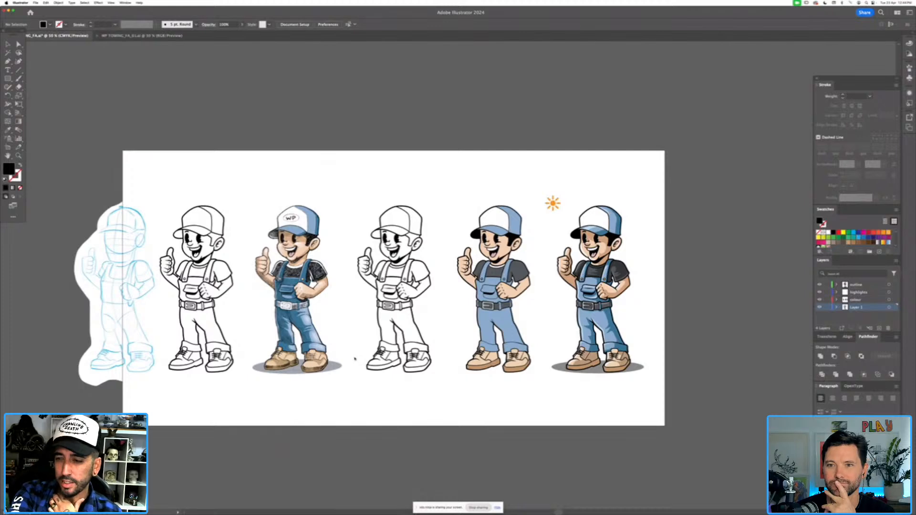
click(8, 78)
mouse_move(239, 179)
mouse_down()
mouse_move(338, 416)
mouse_move(328, 382)
mouse_move(349, 380)
mouse_move(346, 388)
mouse_up()
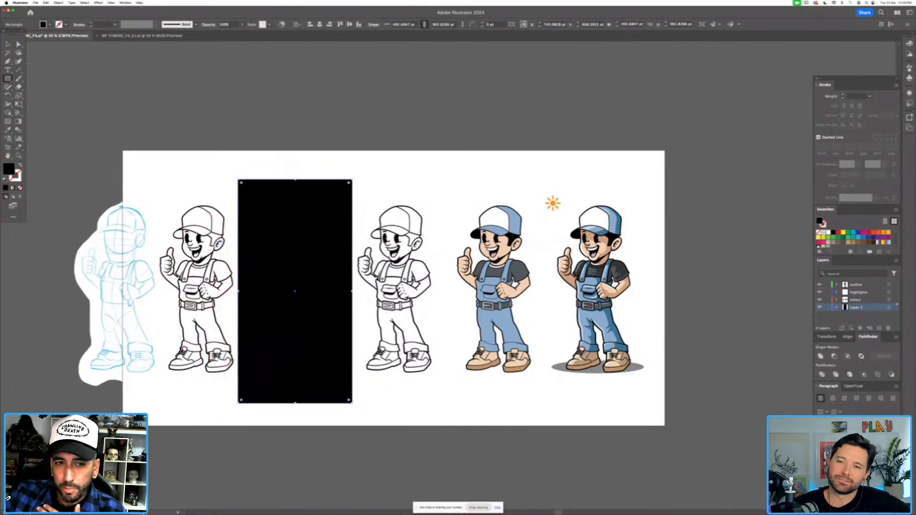
click(9, 44)
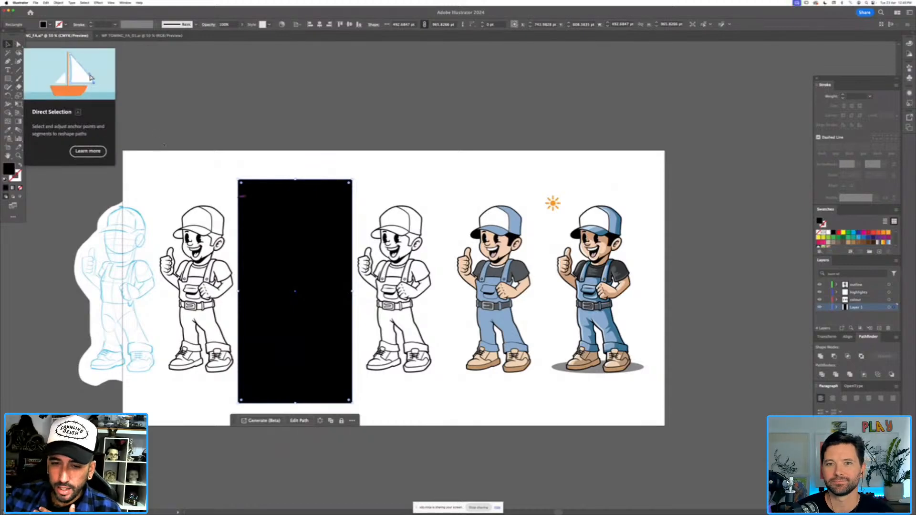
Compare the outline, flat-colour and shaded mascots while the painted mascot is hidden behind the black rectangle.
click(206, 217)
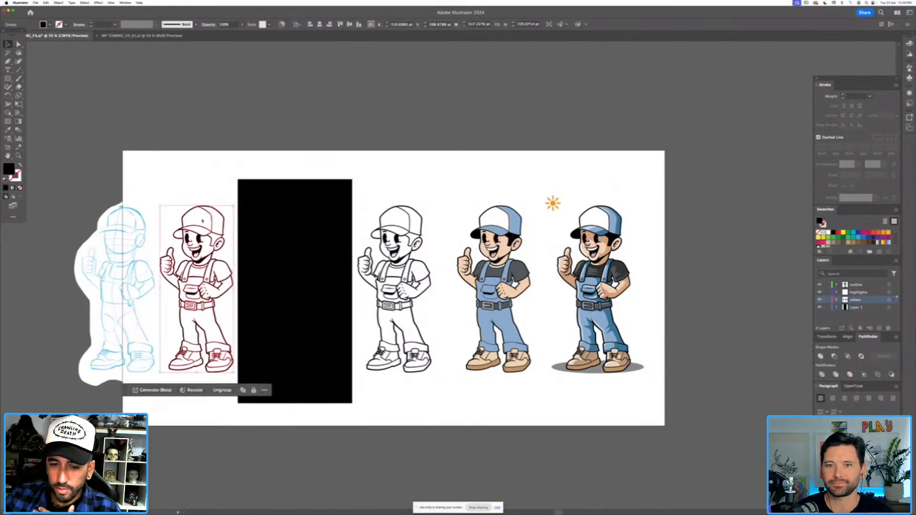
key(super+equal)
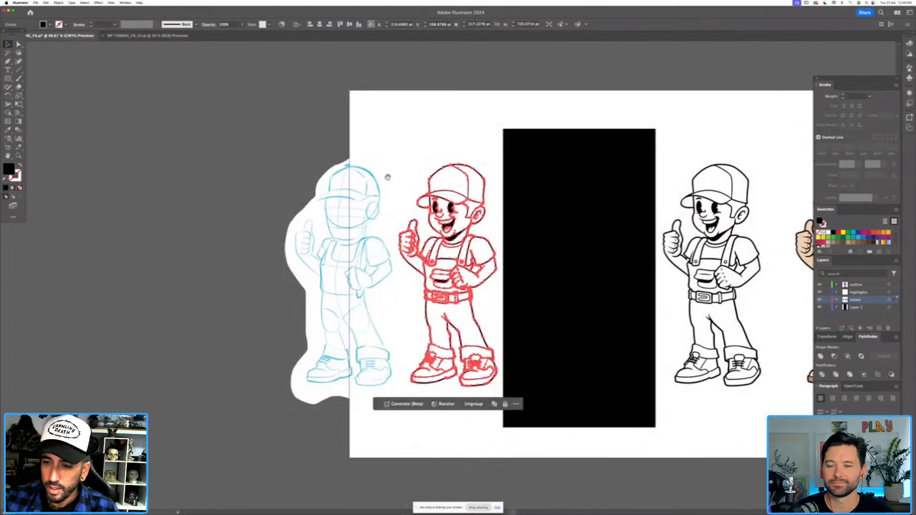
scroll(387, 176, right, 5)
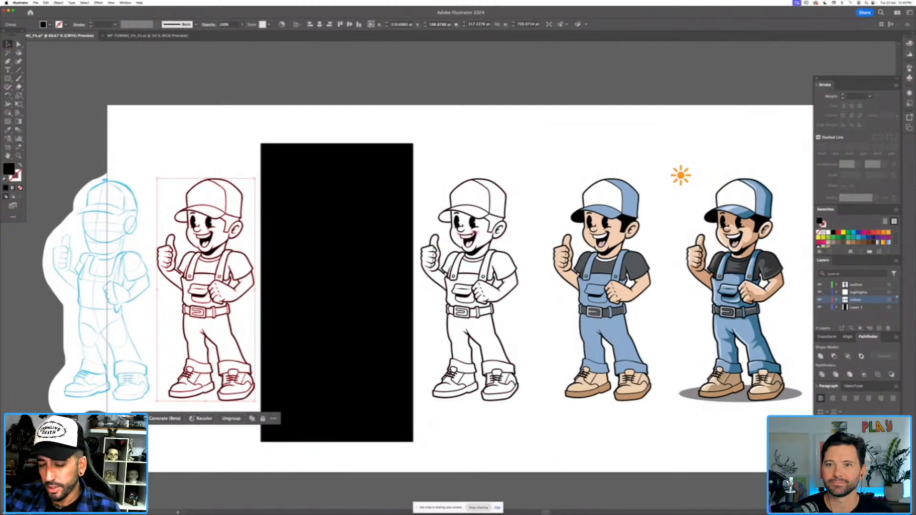
click(256, 231)
click(411, 235)
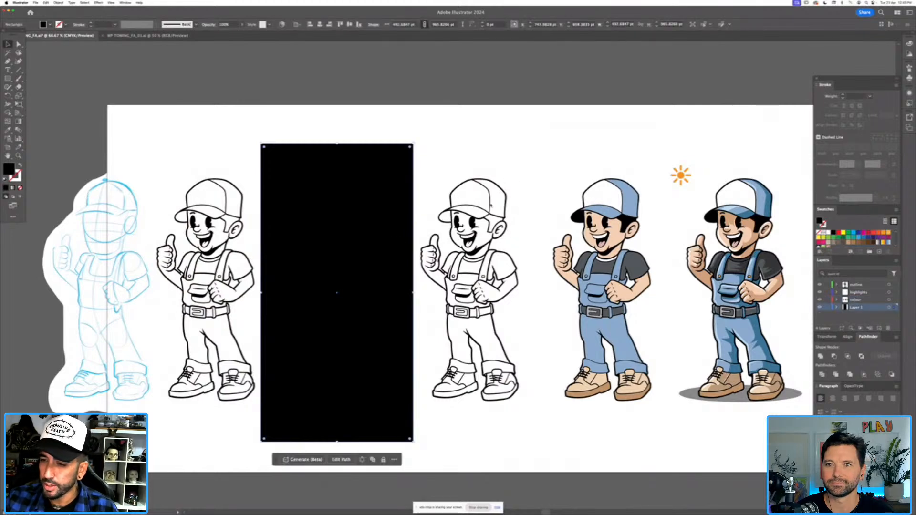
drag(536, 205, 339, 231)
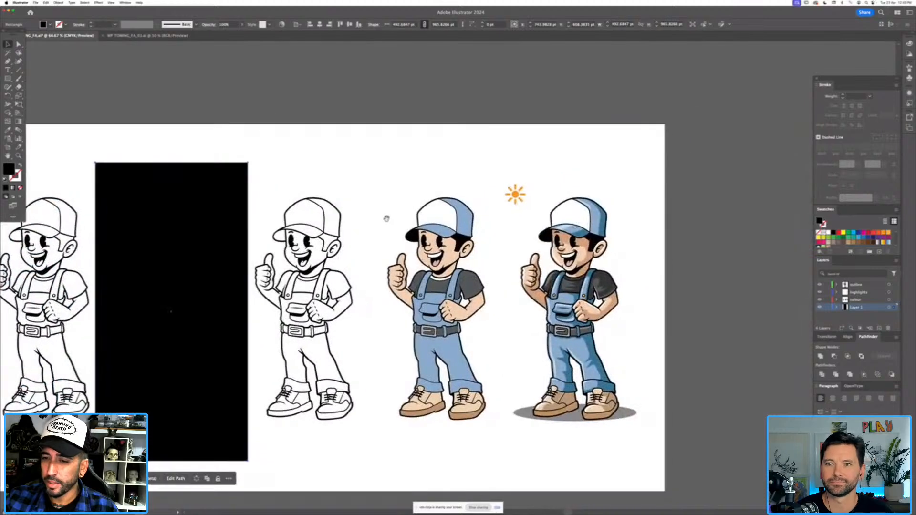
click(435, 218)
click(461, 213)
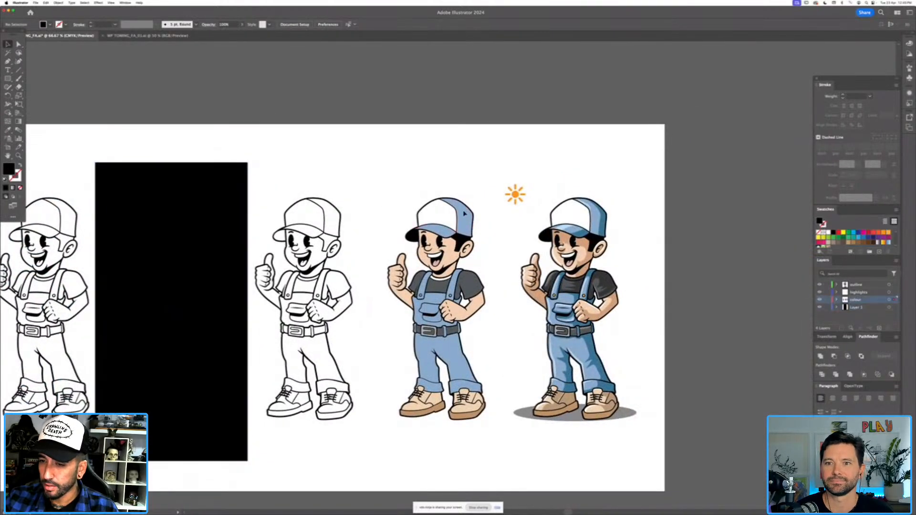
Delete the black rectangle covering the painted mascot.
click(491, 223)
click(462, 224)
click(200, 283)
key(Delete)
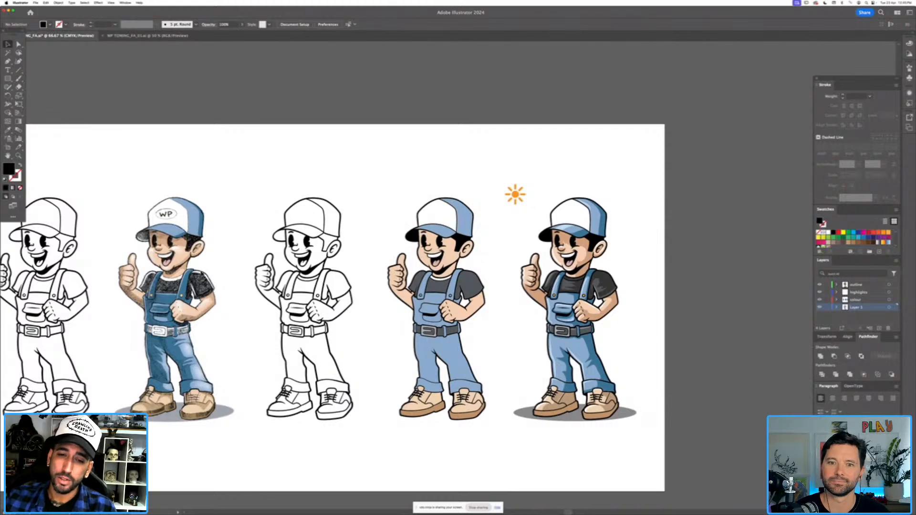
Review the full row from construction sketch to shaded mascot, highlighting the shapes that make up the shaded figure.
drag(249, 293, 312, 289)
drag(471, 279, 404, 286)
drag(197, 292, 322, 293)
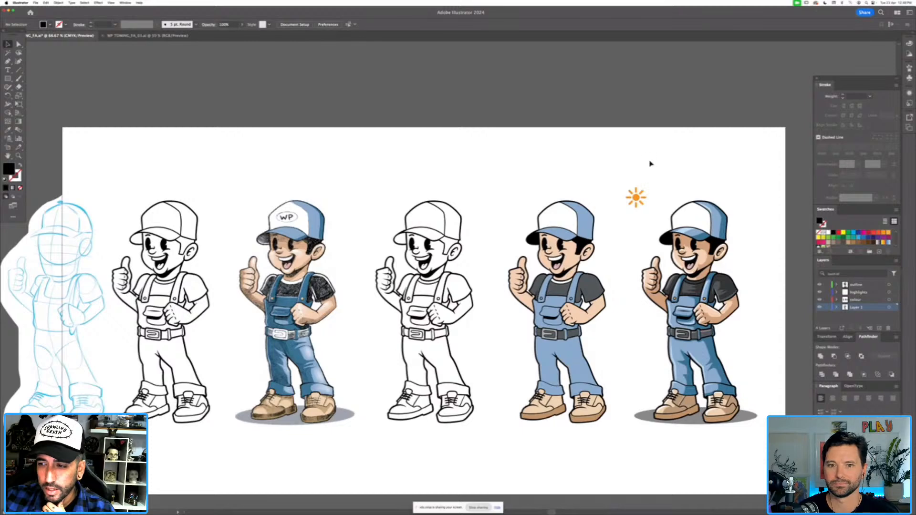
drag(780, 412, 782, 413)
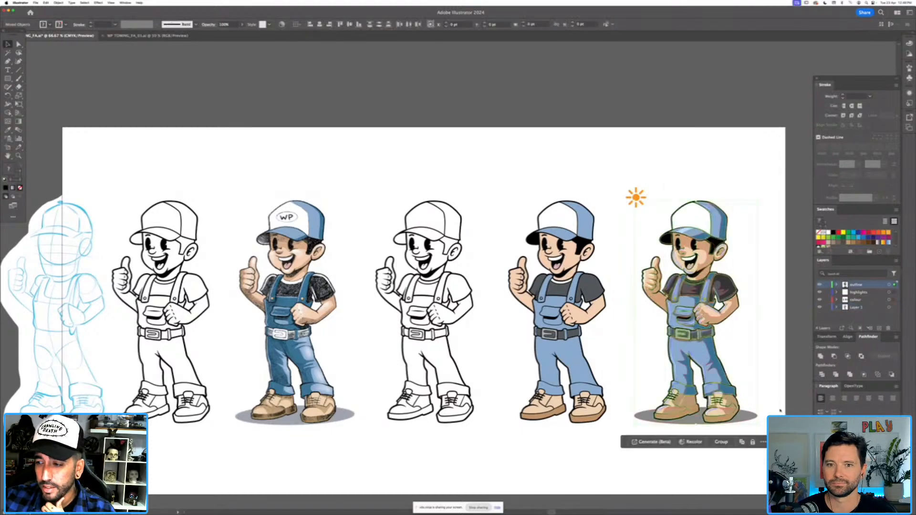
click(743, 369)
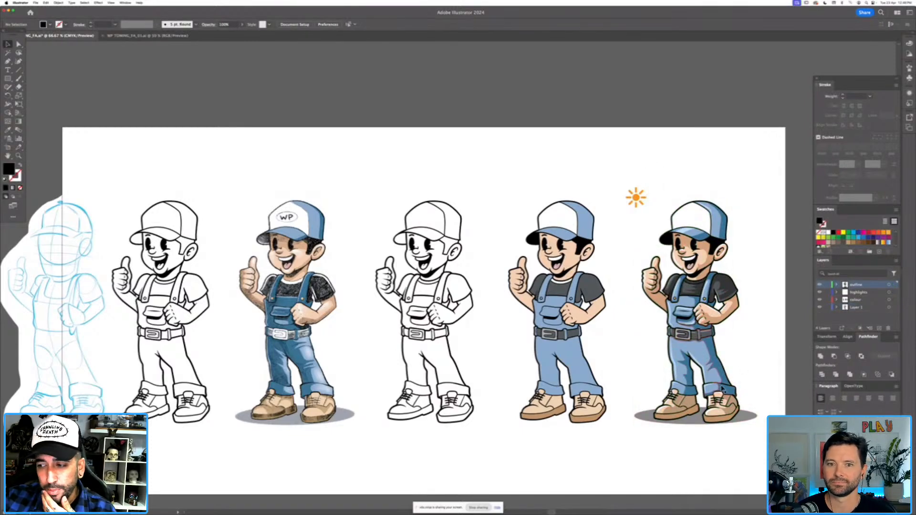
Try a dark blue fill on the shaded mascot's light blue overalls, and undo it.
click(705, 355)
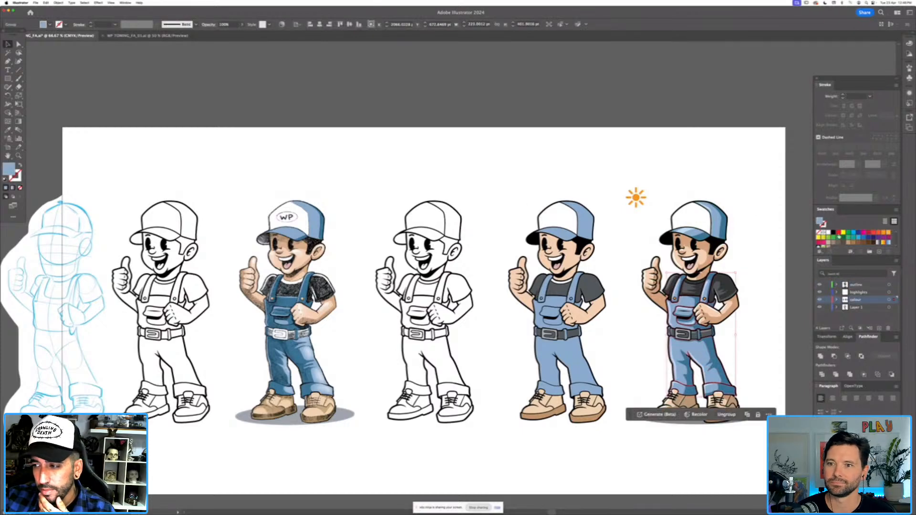
click(858, 232)
click(752, 252)
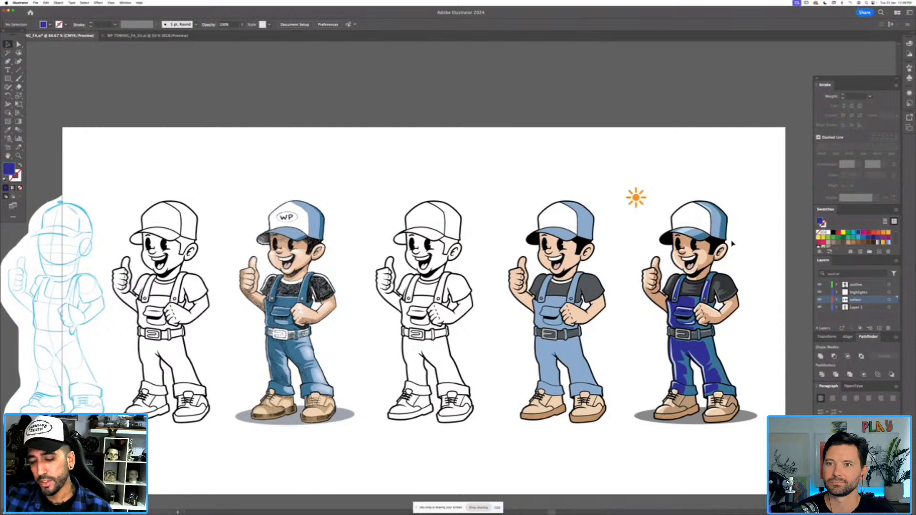
key(super+z)
click(759, 247)
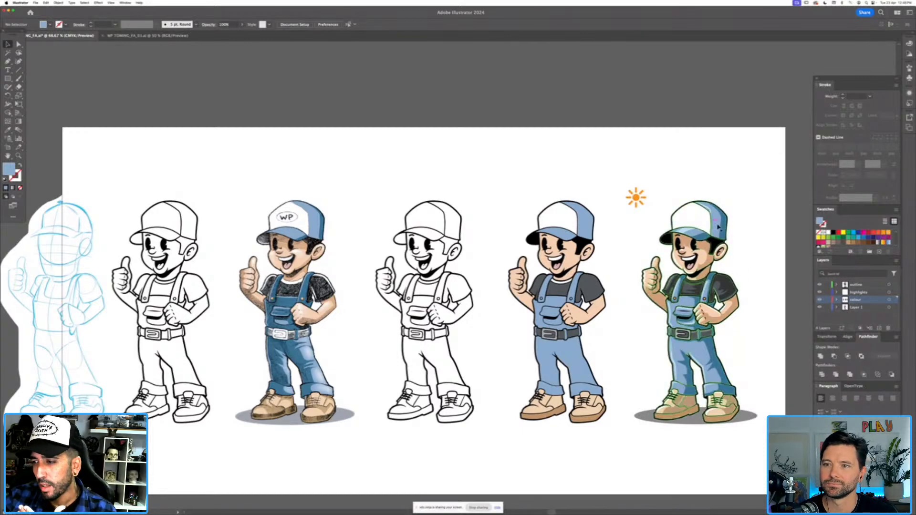
Highlight the shaded mascot's darker blue shading group and the outline mascot beside the painted one to inspect their shapes.
click(723, 229)
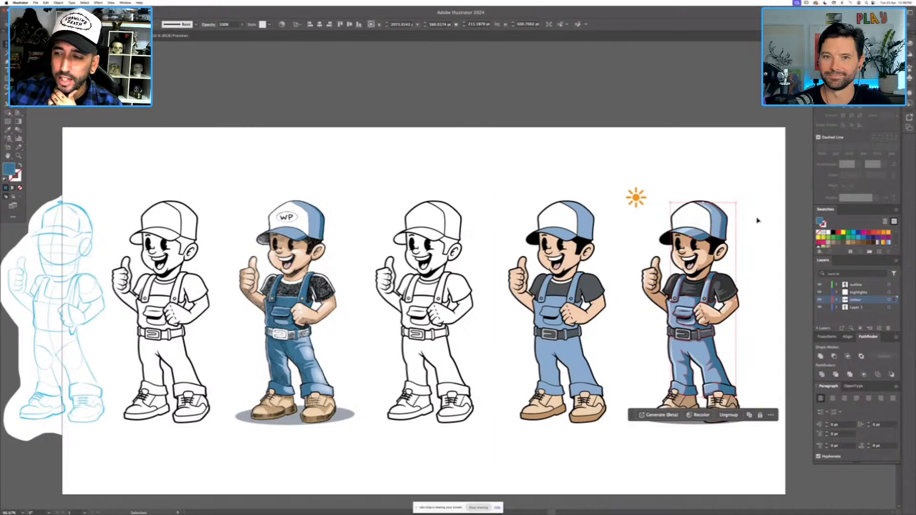
click(714, 177)
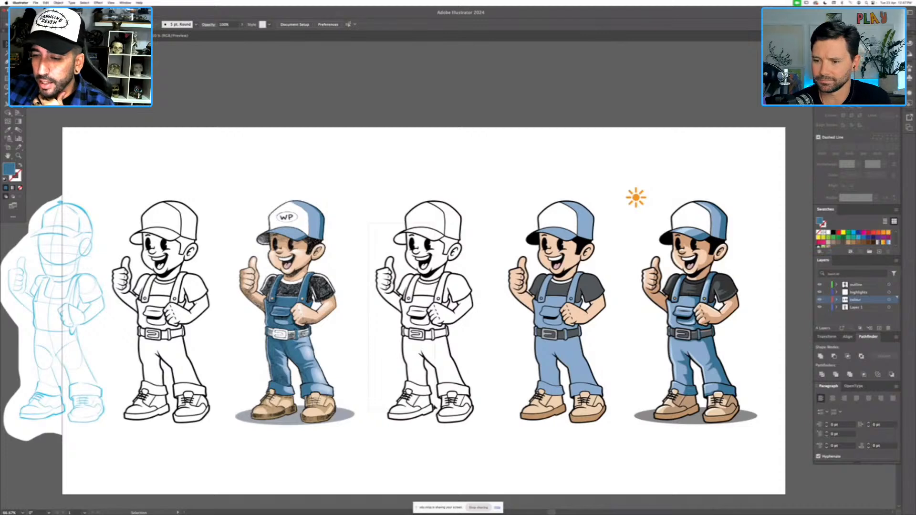
click(478, 426)
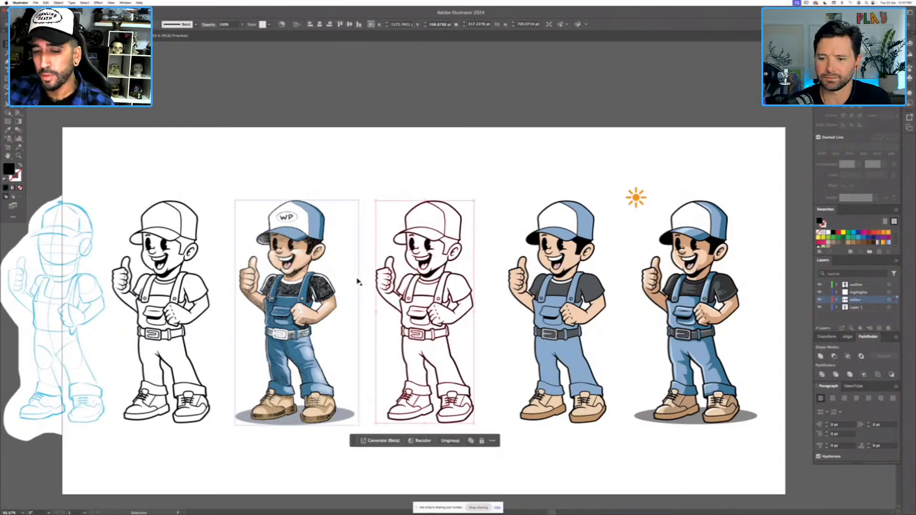
Move the blue construction sketch and the outline mascot next to it off the artboard, well to its left.
click(24, 424)
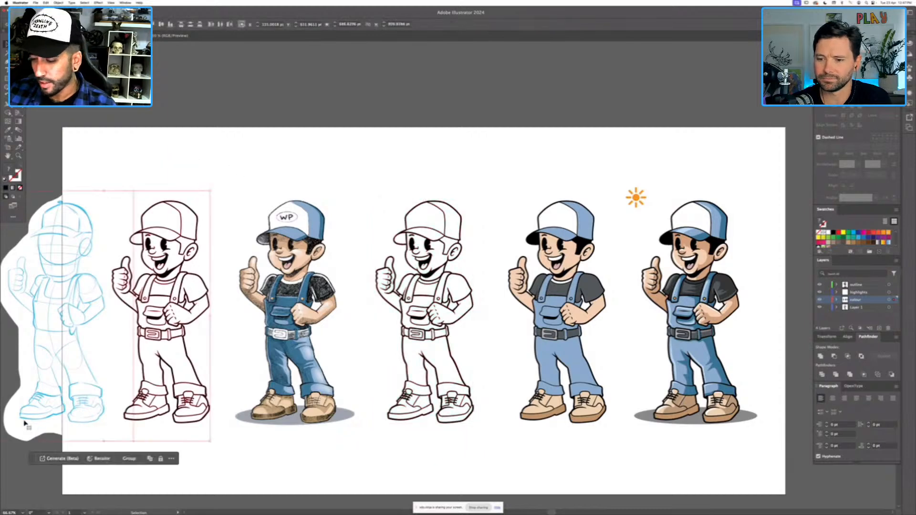
key(Delete)
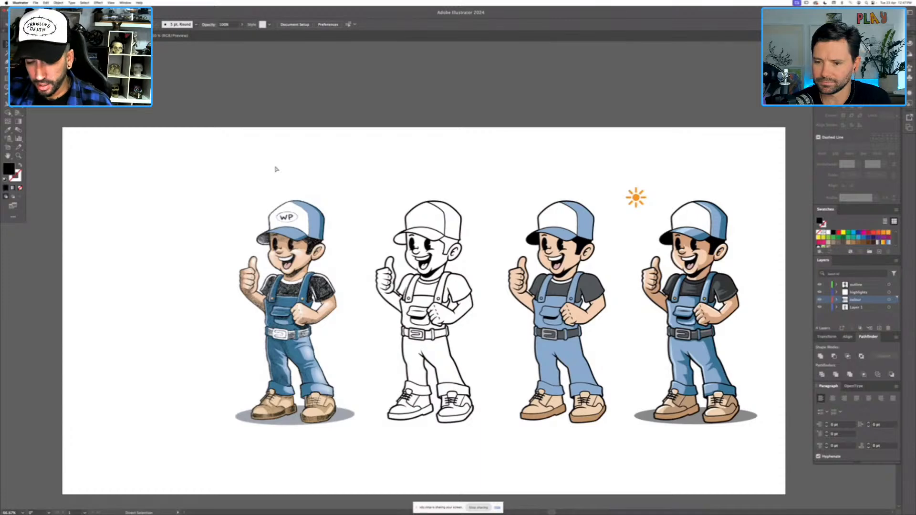
key(super+z)
key(super+minus)
key(super+minus)
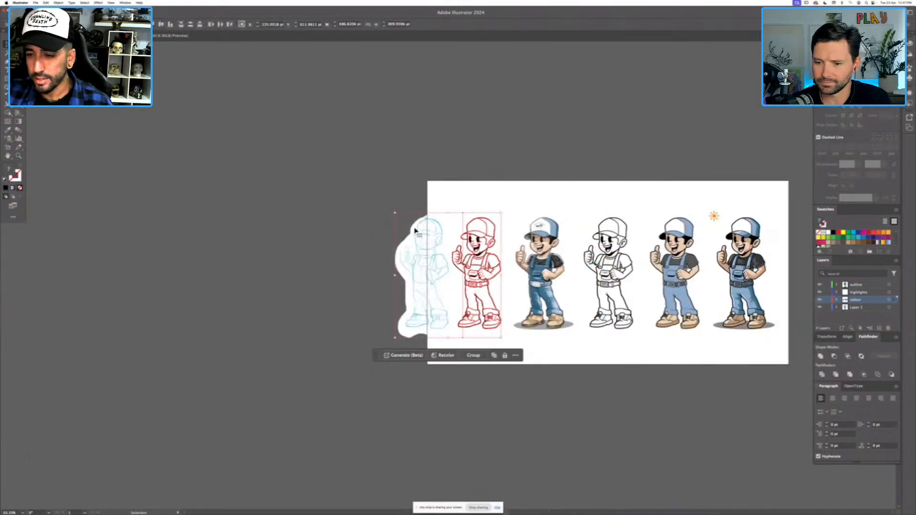
drag(482, 246, 168, 245)
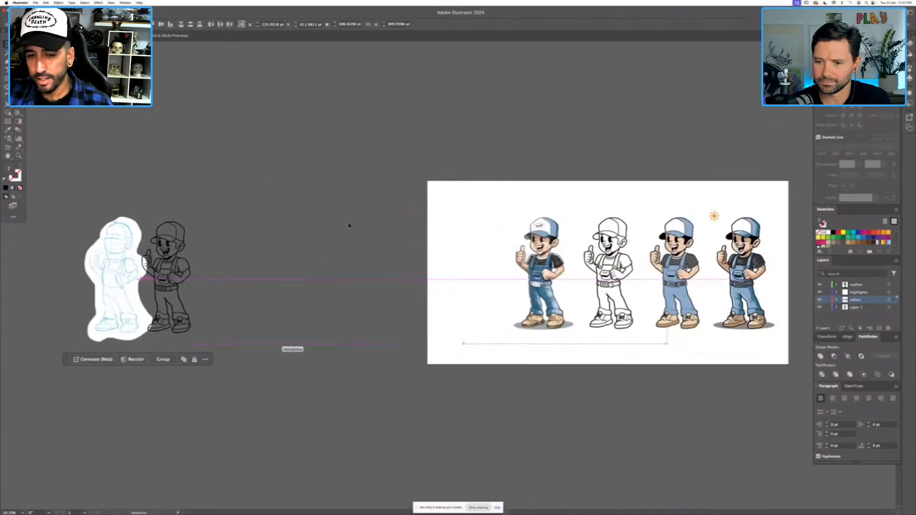
click(348, 225)
Shift the four remaining mascots and the sun to the left, closer to the artboard's centre.
drag(562, 225, 279, 227)
key(super+plus)
key(super+plus)
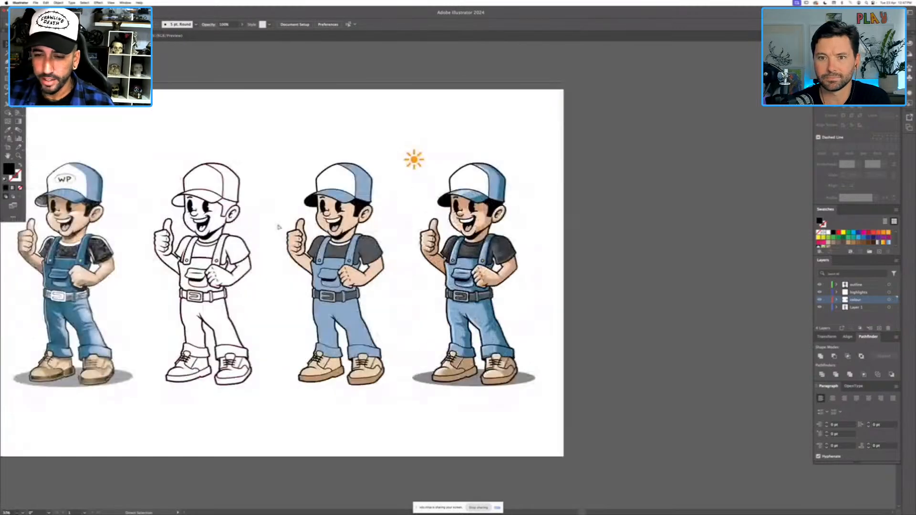
drag(224, 233, 393, 236)
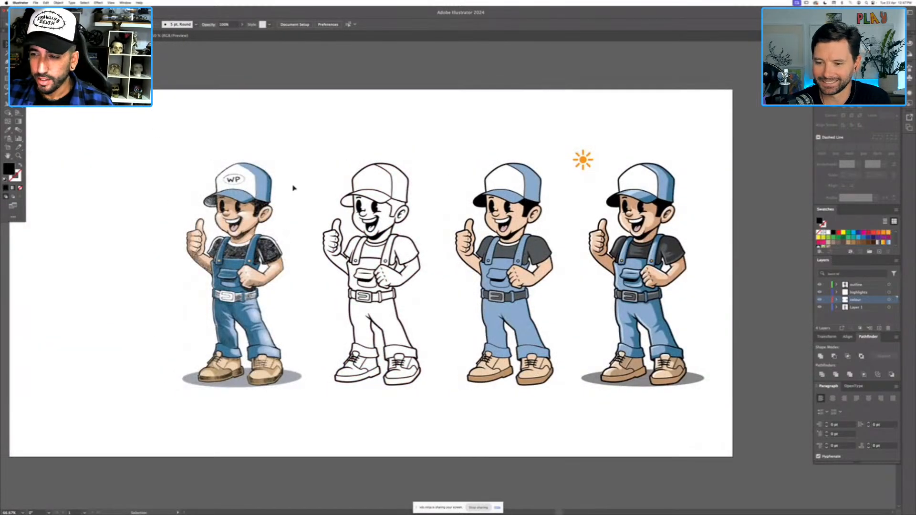
key(super+a)
drag(658, 336, 616, 337)
click(413, 288)
drag(413, 288, 466, 293)
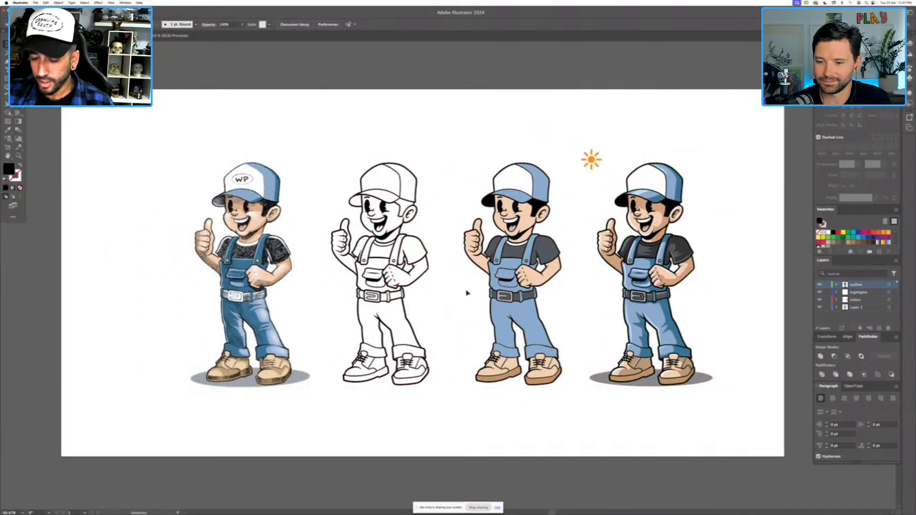
Compare the painted mascot's upper body with the outline mascot's line work up close.
key(super+equal)
drag(265, 305, 290, 330)
key(super+equal)
drag(337, 202, 485, 281)
drag(352, 320, 387, 252)
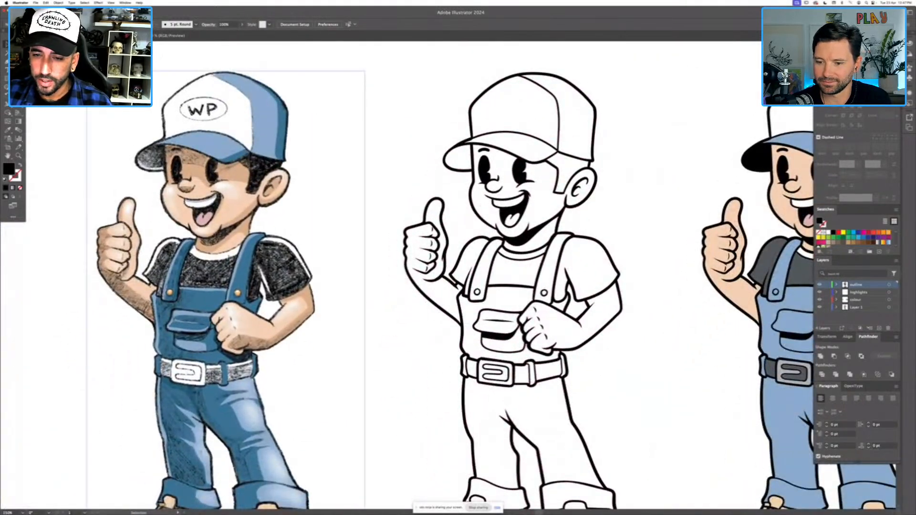
Duplicate the painted mascot into the empty artboard space on the side away from the outline mascot.
drag(285, 257, 655, 274)
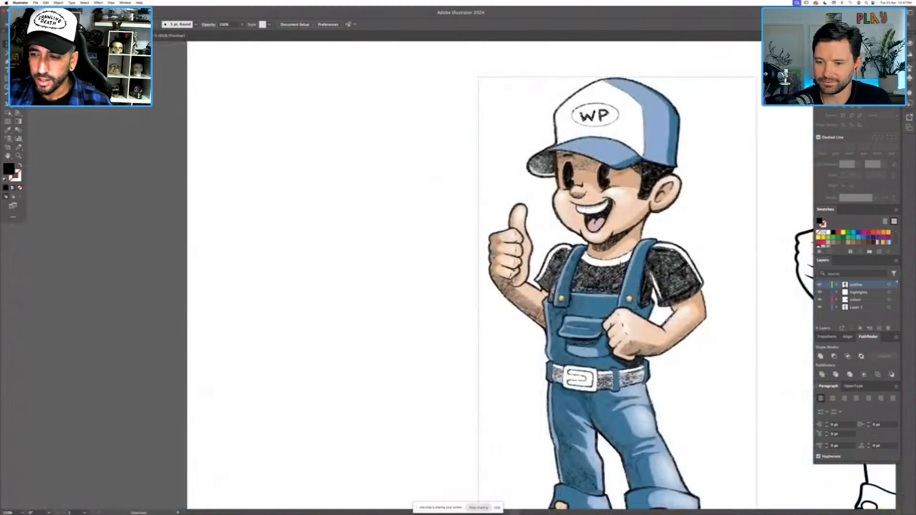
drag(411, 288, 385, 282)
click(631, 270)
drag(476, 250, 251, 241)
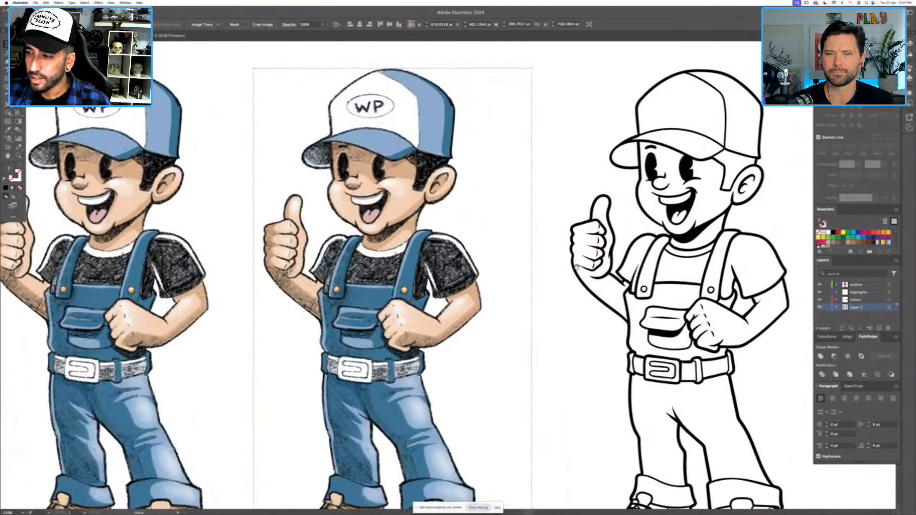
drag(583, 240, 628, 238)
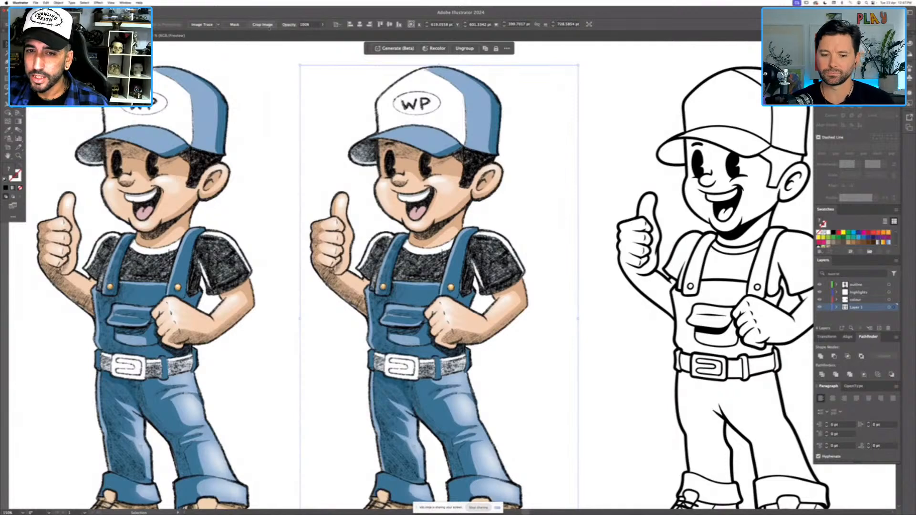
Reduce the opacity of the painted mascot nearest the outline mascot to 12% as a faint tracing template.
click(218, 24)
click(213, 21)
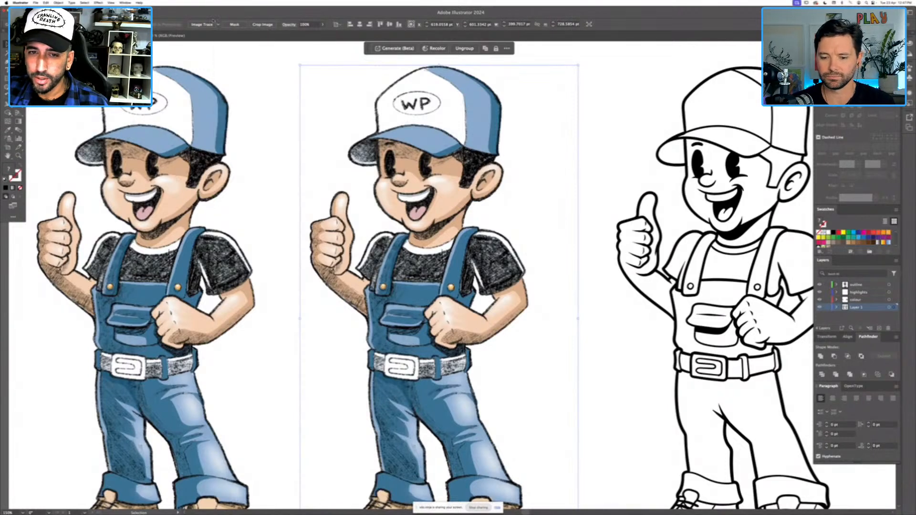
click(324, 24)
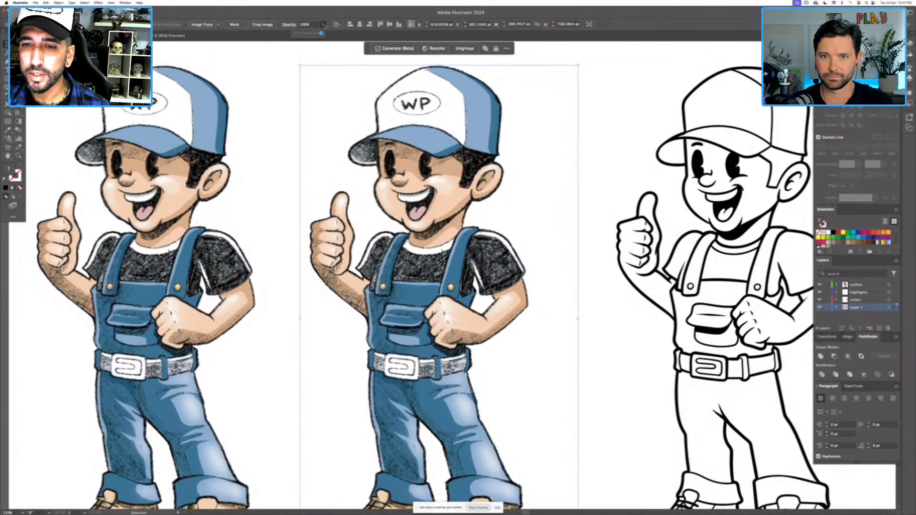
drag(321, 34, 300, 34)
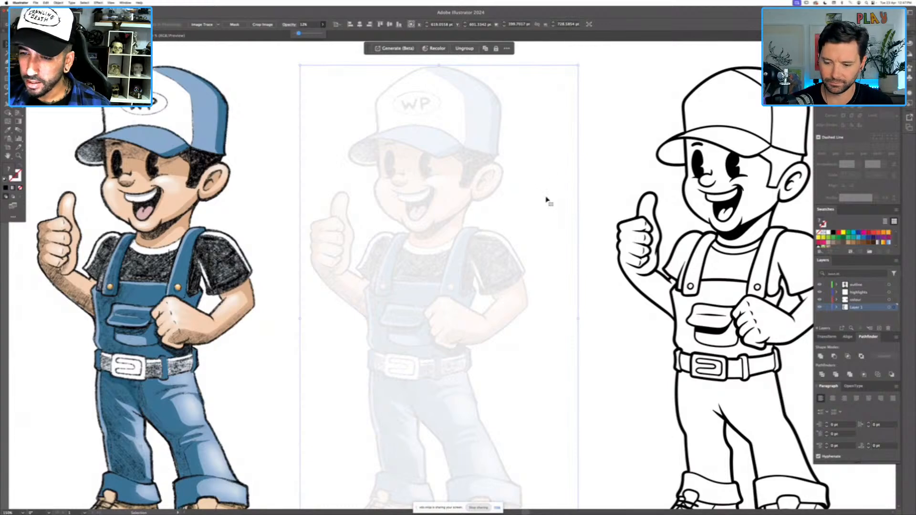
click(597, 165)
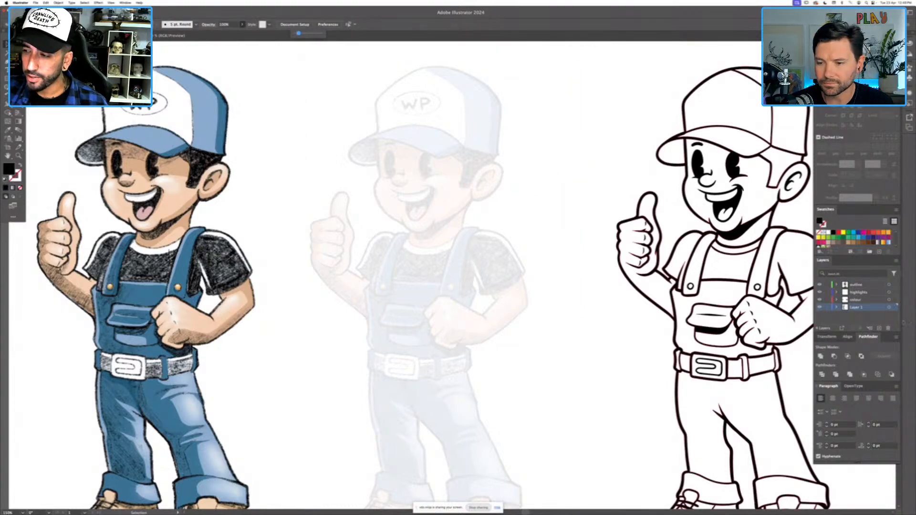
Create a new layer above the template's layer and set the Pencil tool to a black stroke with no fill.
click(879, 328)
drag(607, 281, 520, 297)
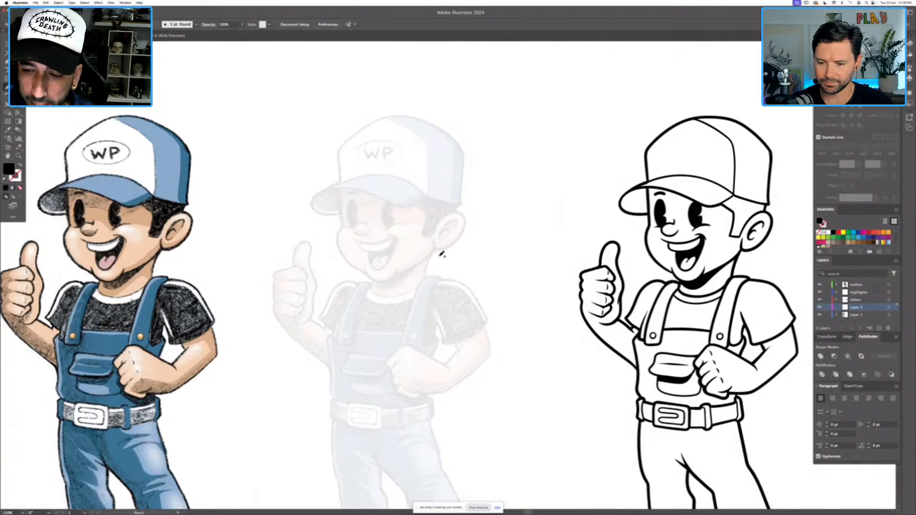
drag(435, 248, 423, 277)
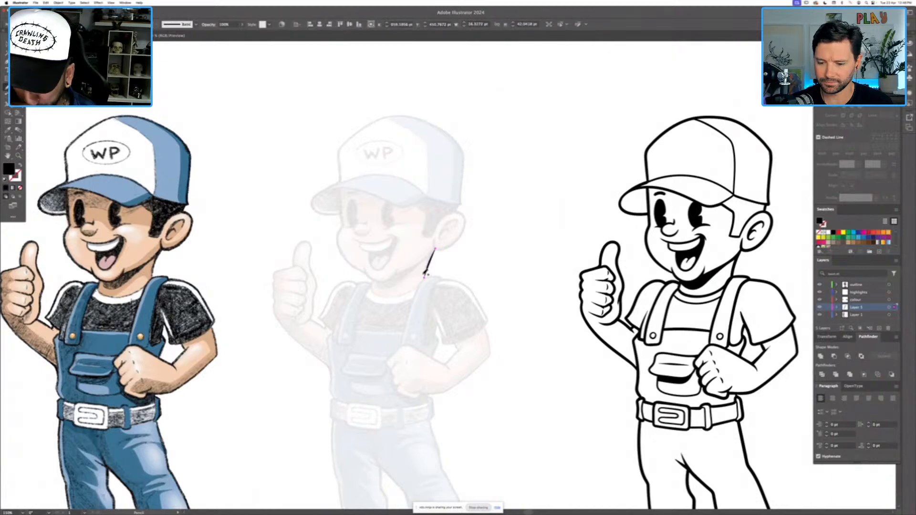
key(ctrl+z)
key(shift+x)
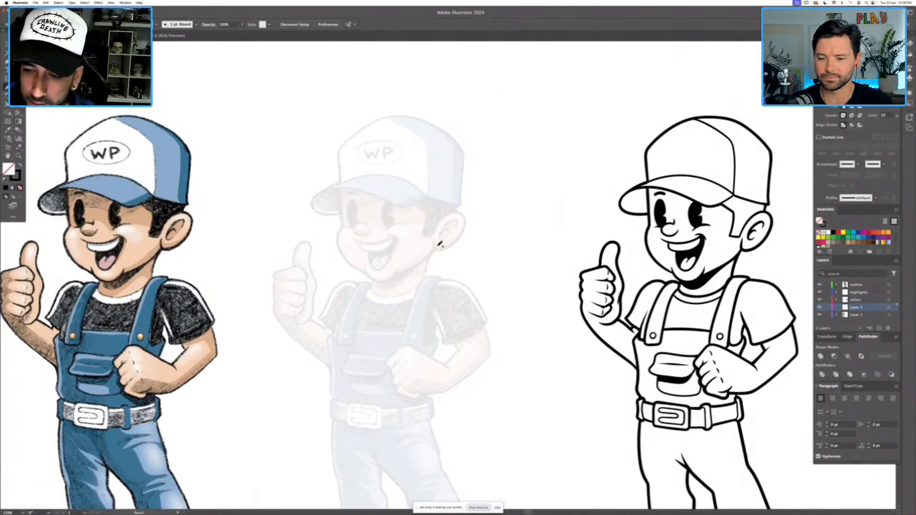
Trace the faded mascot's outer contour with the Pencil from the neck over the shoulder and bent arm, down the trouser leg to the shoe's heel.
mouse_move(435, 249)
mouse_down()
mouse_move(427, 275)
mouse_move(470, 286)
mouse_move(487, 328)
mouse_move(508, 296)
mouse_move(500, 281)
mouse_move(482, 290)
mouse_move(482, 280)
mouse_move(488, 312)
mouse_move(423, 351)
mouse_up()
scroll(423, 352, down, 1)
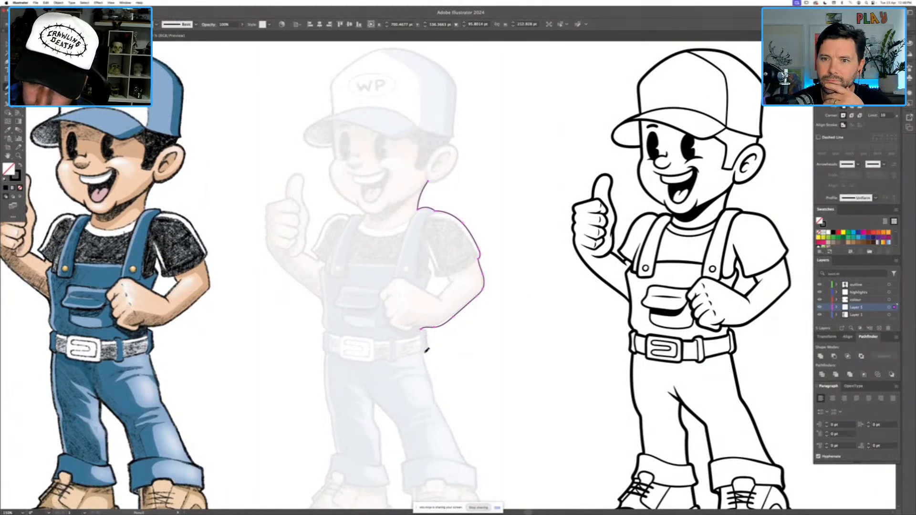
drag(429, 364, 472, 467)
scroll(525, 403, down, 3)
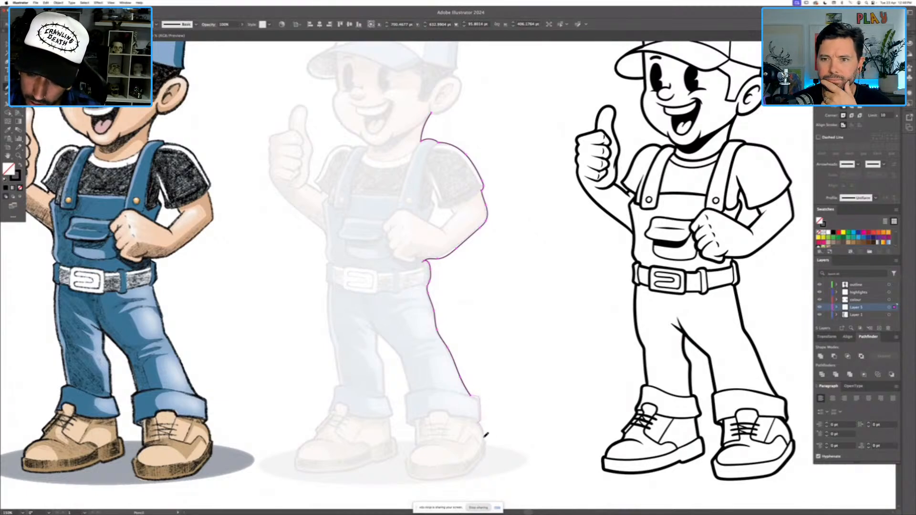
drag(486, 443, 486, 456)
drag(570, 421, 632, 386)
mouse_move(522, 439)
mouse_down()
mouse_move(474, 440)
mouse_move(469, 386)
mouse_move(505, 413)
mouse_up()
key(super+z)
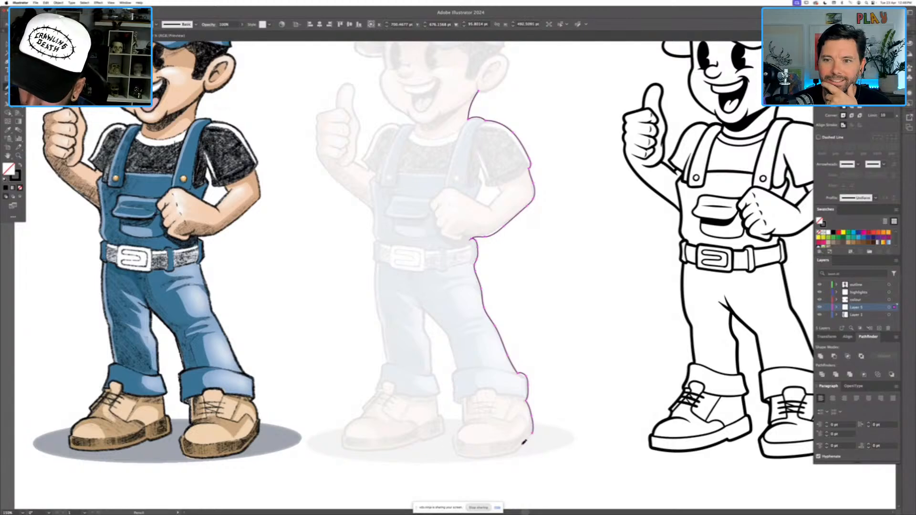
drag(504, 454, 532, 433)
key(super+z)
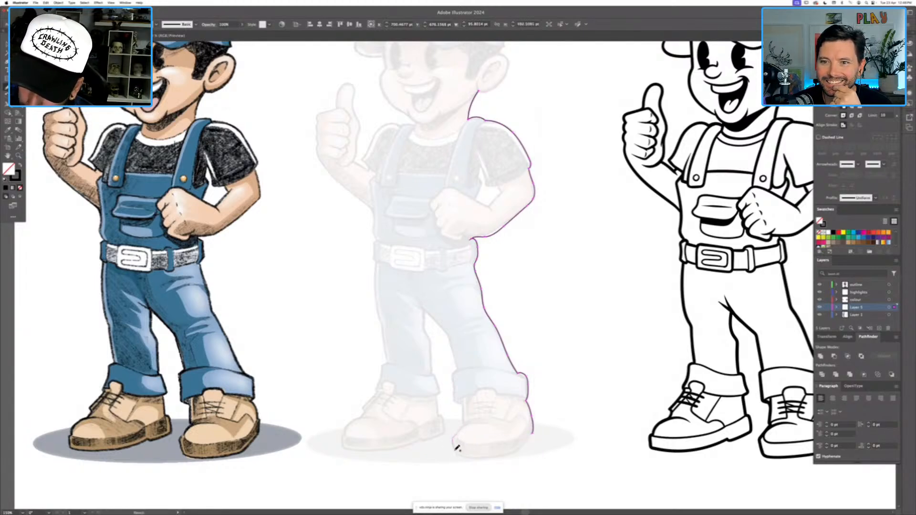
Trace the same shoe's toe and sole with the canvas rotated, and connect the line to the body contour at the heel.
drag(455, 433, 459, 453)
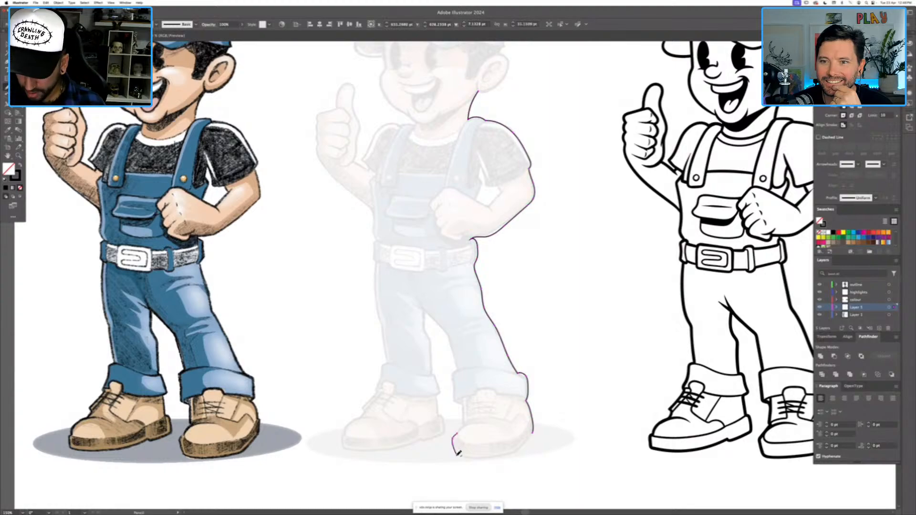
key(shift+h)
mouse_move(601, 392)
mouse_down()
mouse_move(568, 307)
mouse_move(536, 257)
mouse_up()
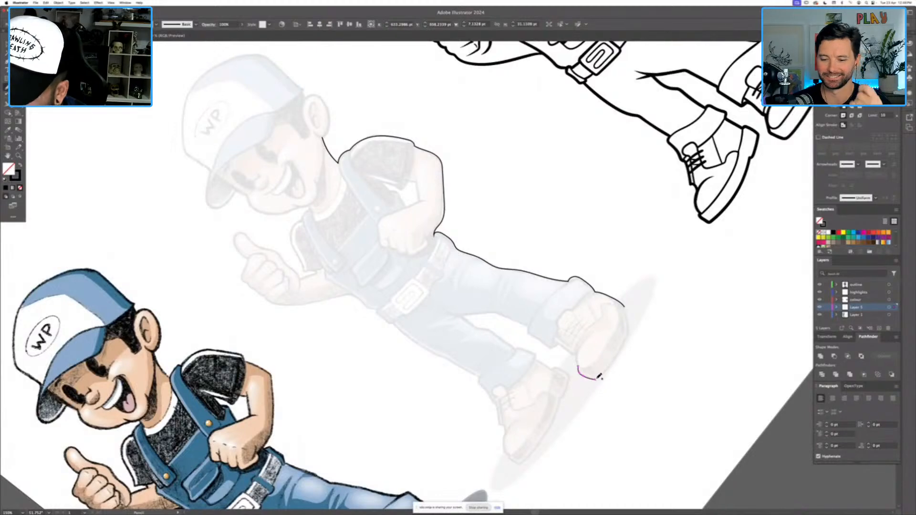
drag(623, 348, 629, 332)
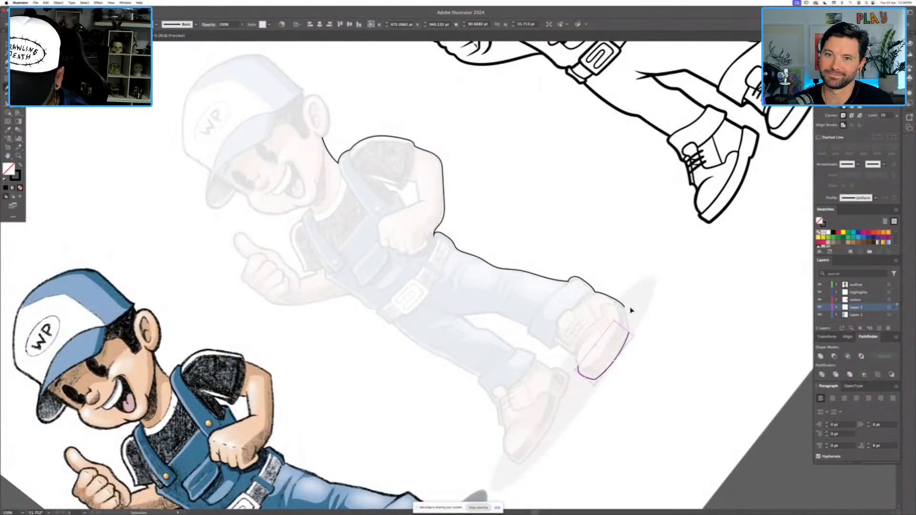
key(super+a)
drag(625, 310, 628, 332)
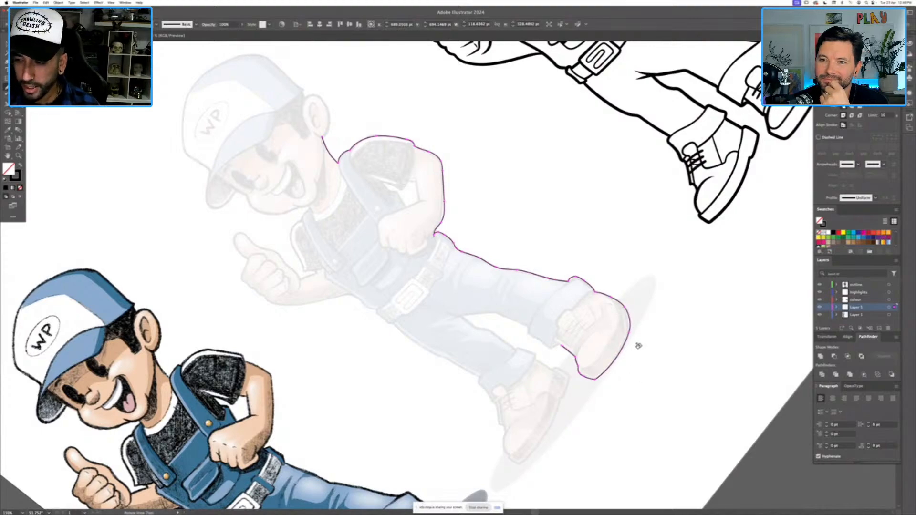
Continue the contour around the trouser cuff and up the inside of that leg to the crotch.
mouse_move(668, 281)
mouse_down()
mouse_move(606, 427)
mouse_move(511, 462)
mouse_move(409, 439)
mouse_move(449, 458)
mouse_move(555, 426)
mouse_move(593, 370)
mouse_move(556, 417)
mouse_move(482, 417)
mouse_up()
key(n)
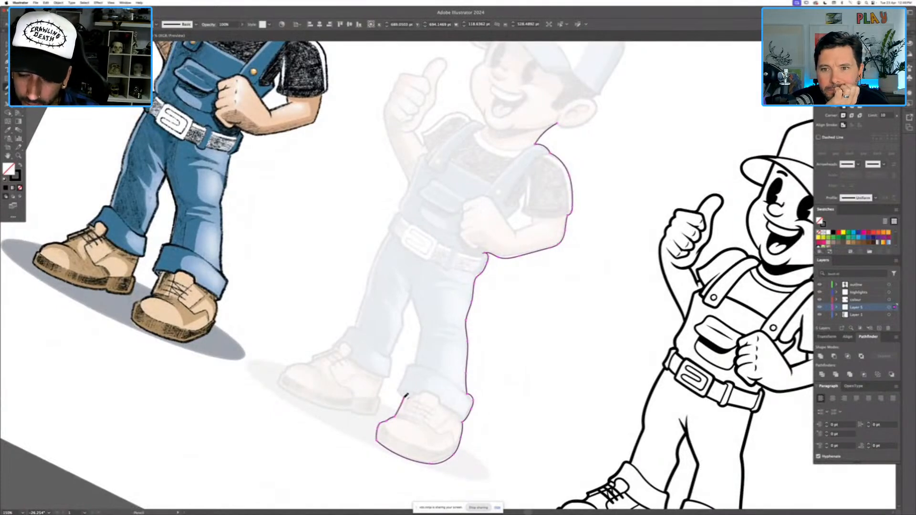
mouse_move(405, 395)
mouse_down()
mouse_move(397, 385)
mouse_move(408, 364)
mouse_up()
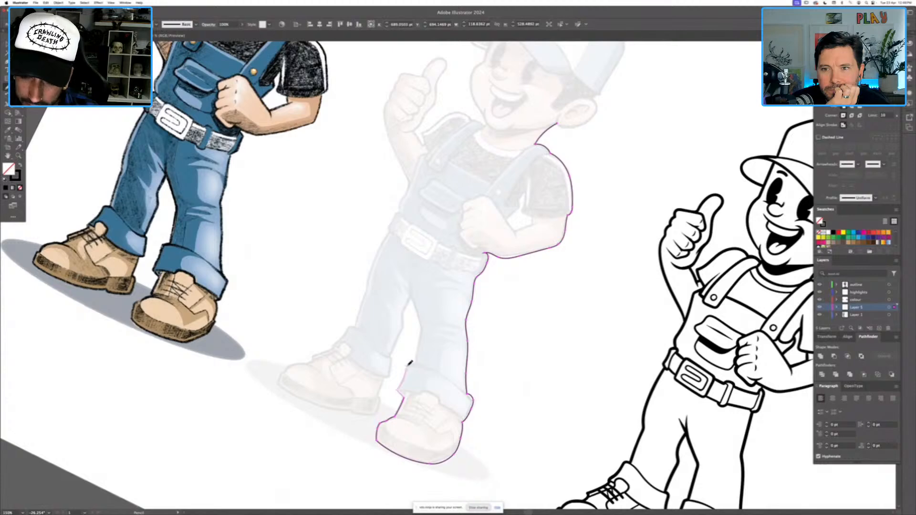
scroll(502, 323, up, 3)
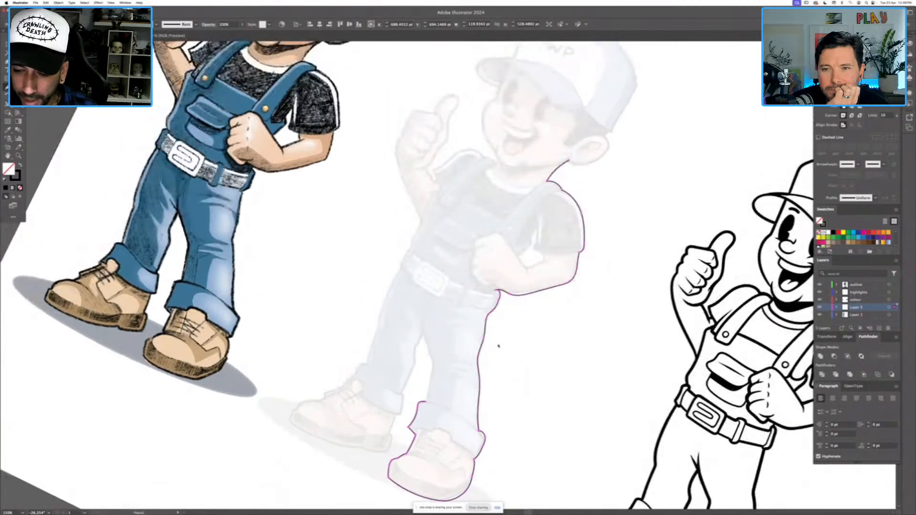
mouse_move(429, 401)
mouse_down()
mouse_move(434, 365)
mouse_move(426, 330)
mouse_up()
drag(563, 391, 576, 228)
Extend the contour from the crotch down the inner side of the other trouser leg, and restore the canvas to upright.
key(shift+h)
drag(563, 219, 556, 216)
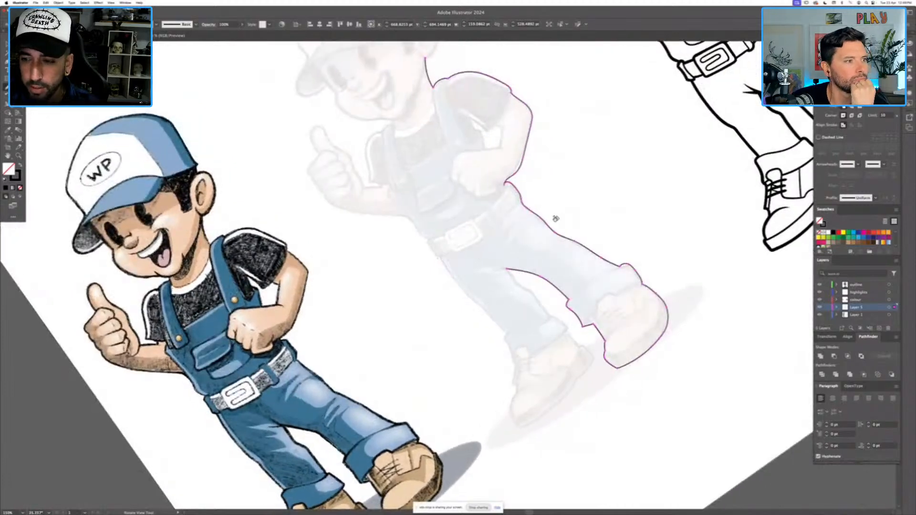
drag(613, 312, 603, 369)
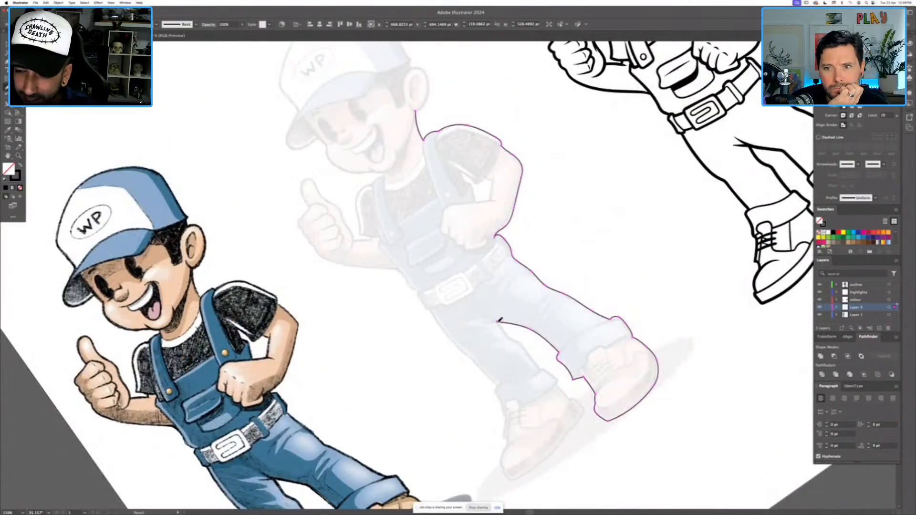
drag(509, 338, 539, 368)
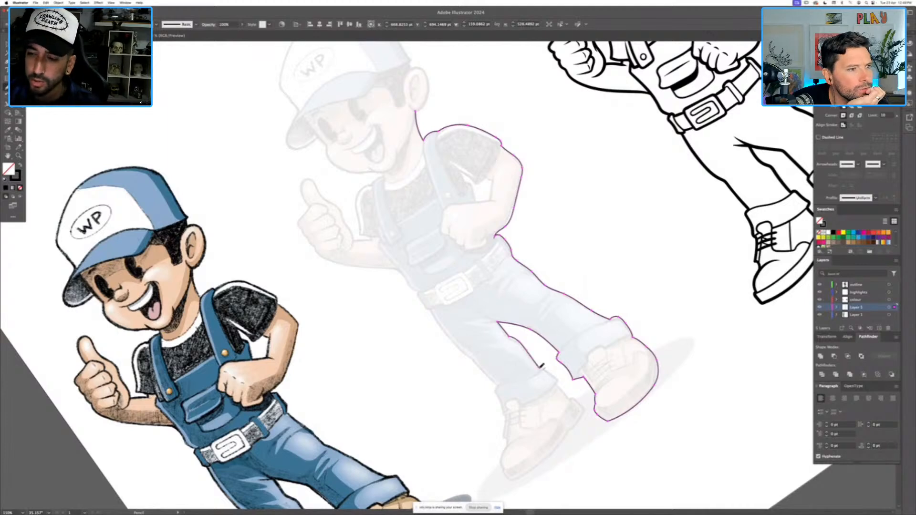
drag(506, 271, 397, 381)
key(super+shift+1)
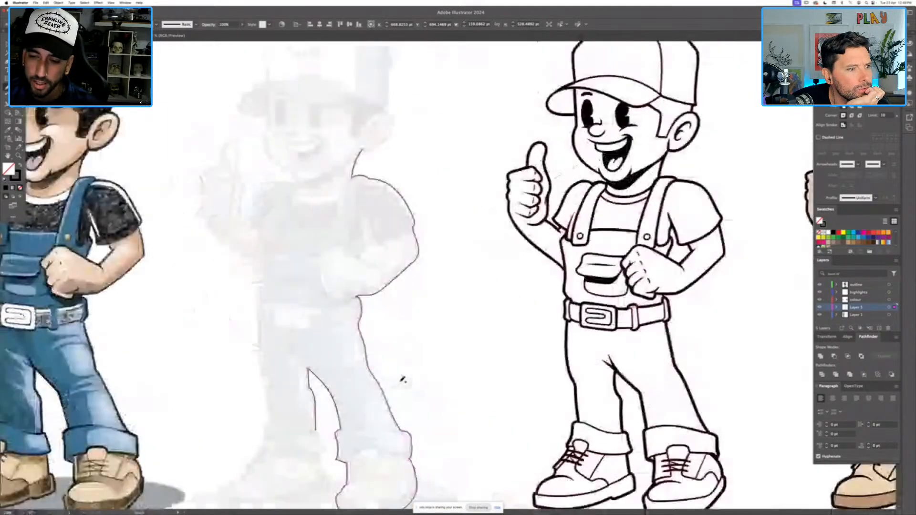
Select the traced contour and try thicker stroke weights on it, settling on 1 mm.
key(v)
click(468, 294)
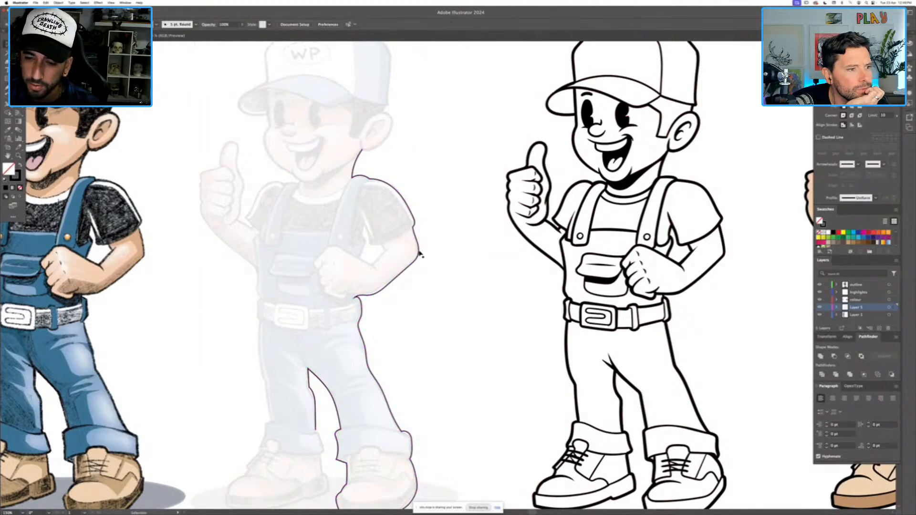
click(419, 250)
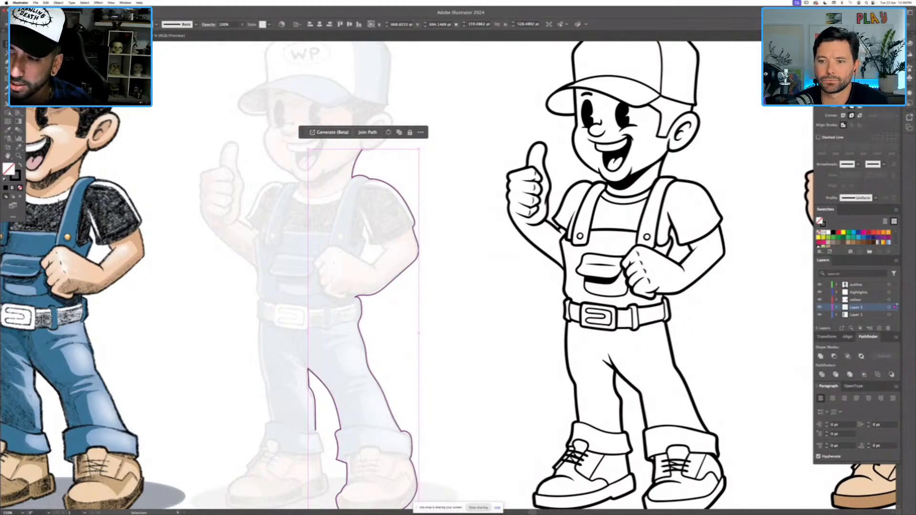
click(842, 98)
click(842, 98)
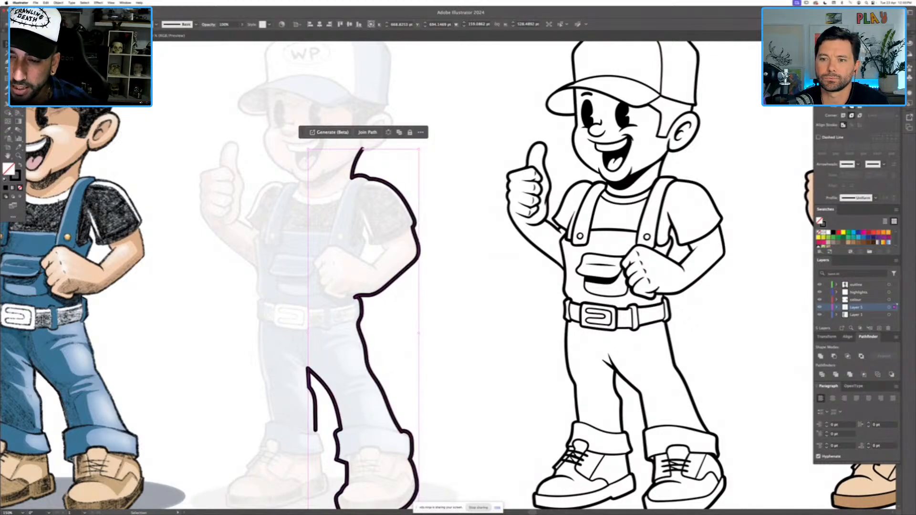
click(471, 250)
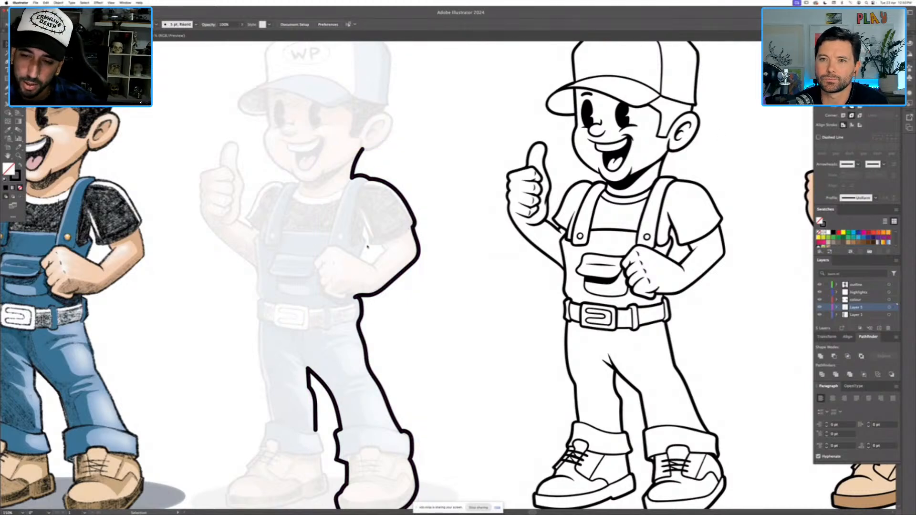
click(414, 229)
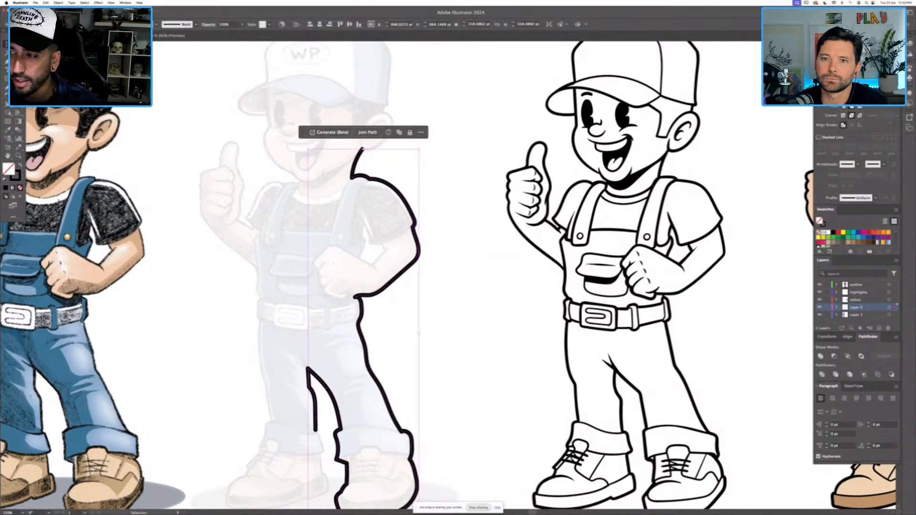
key(Down)
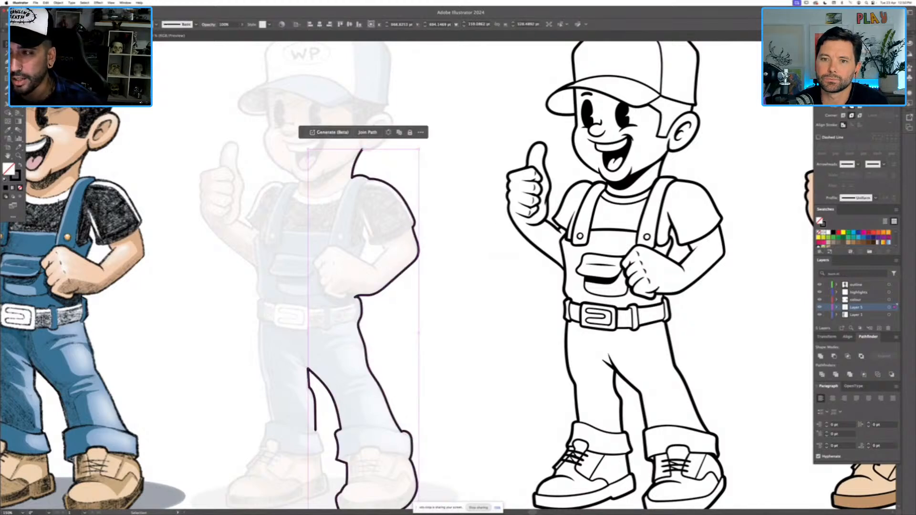
key(Up)
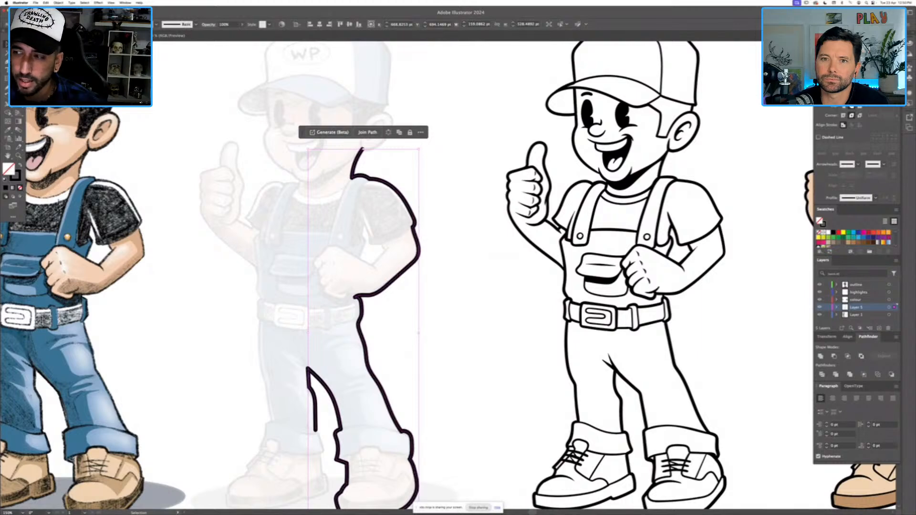
key(Down)
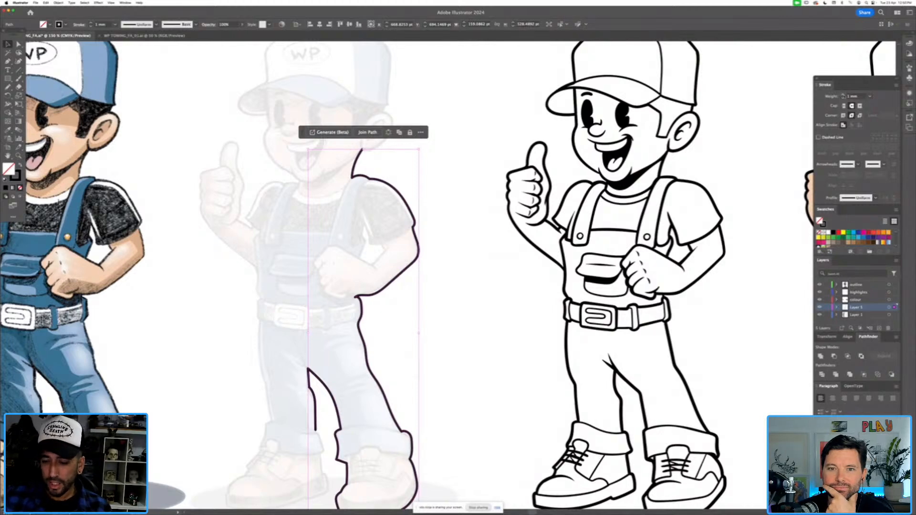
key(shift+h)
drag(557, 354, 526, 238)
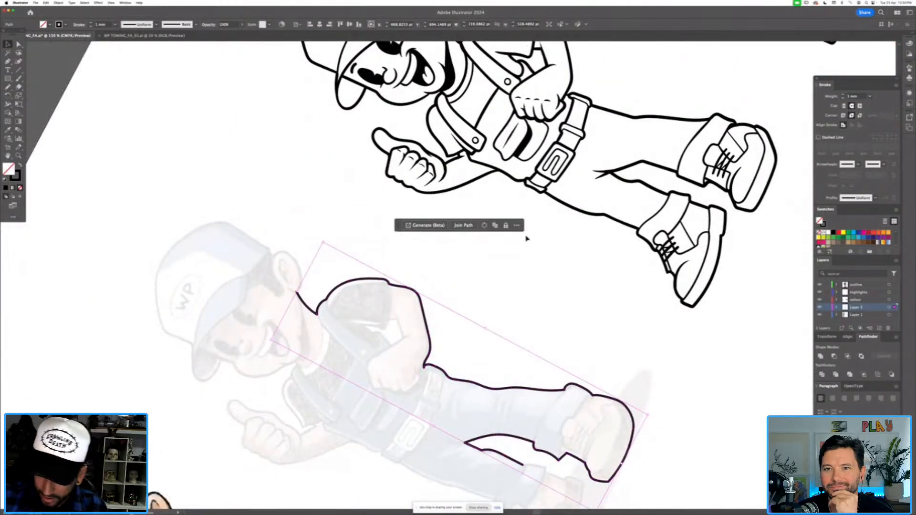
key(b)
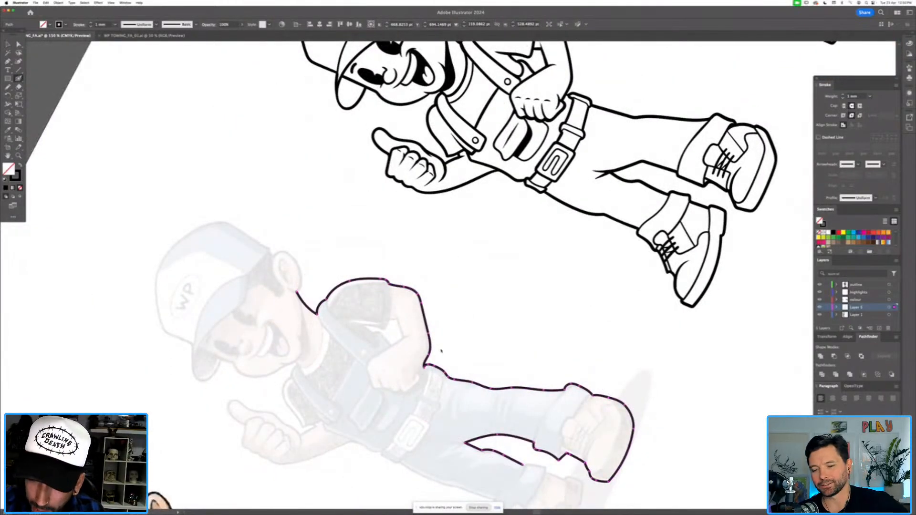
key(super+shift+1)
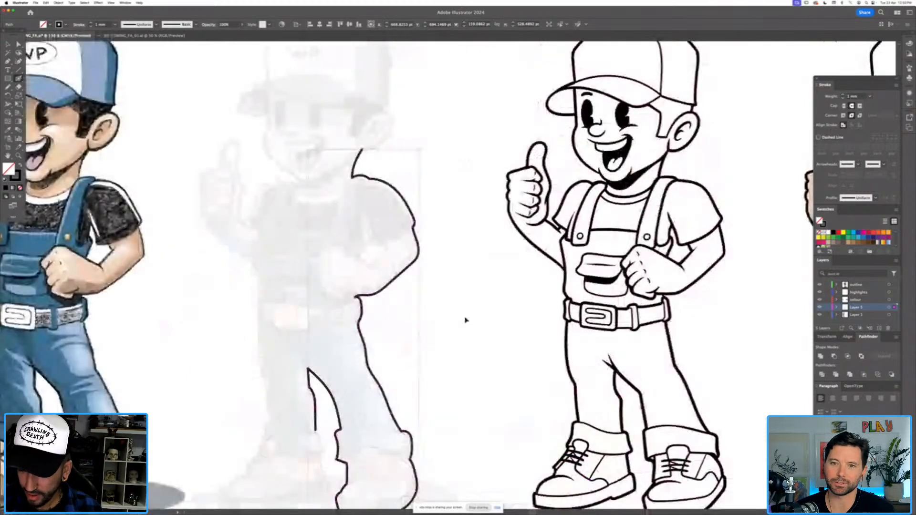
Deselect the traced contour and compare its line with the finished black outline version of the mascot.
key(super+minus)
key(super+shift+a)
key(v)
drag(499, 193, 426, 221)
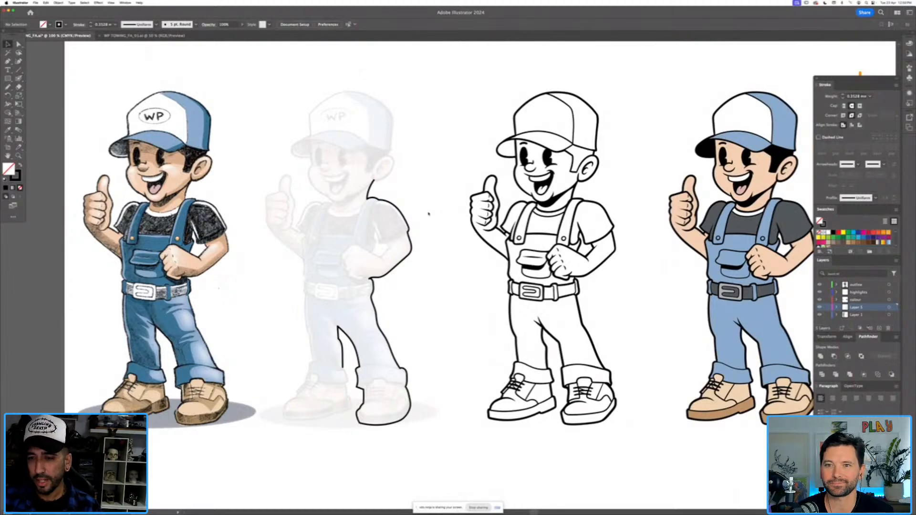
click(410, 236)
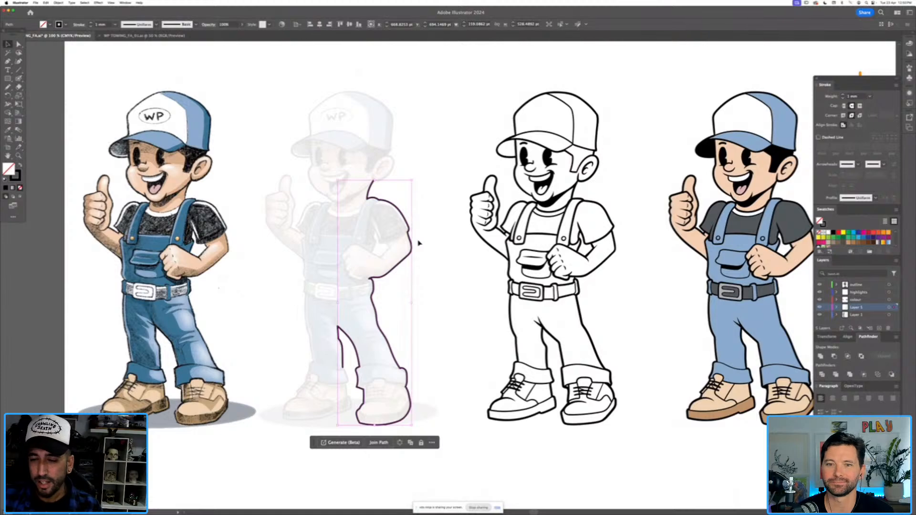
click(637, 436)
click(639, 329)
drag(612, 277, 465, 287)
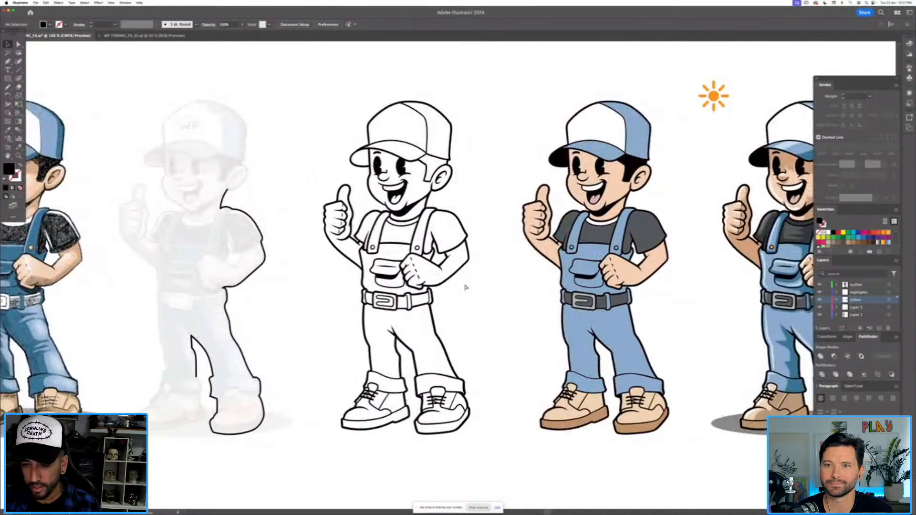
Examine the clean line art and the flat-colour version of the mascot side by side, close up and at full figure.
key(super+=)
drag(474, 229, 466, 309)
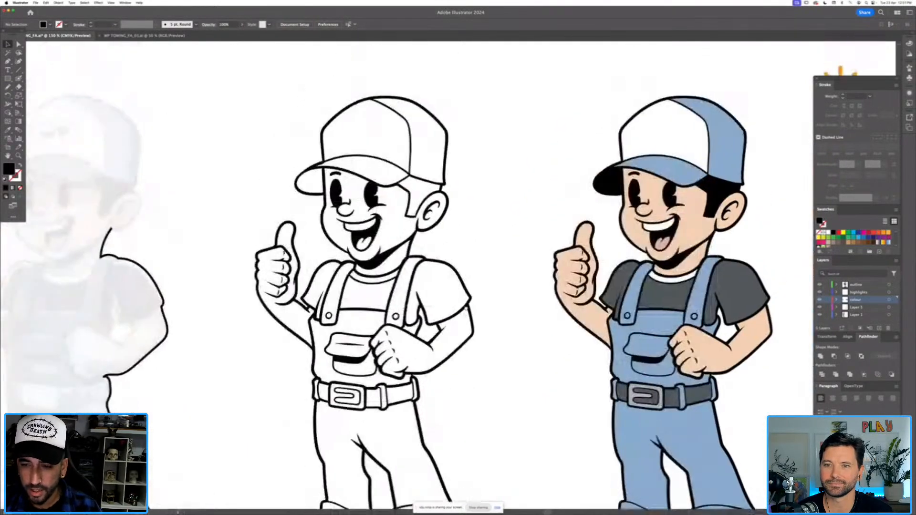
scroll(467, 290, down, 3)
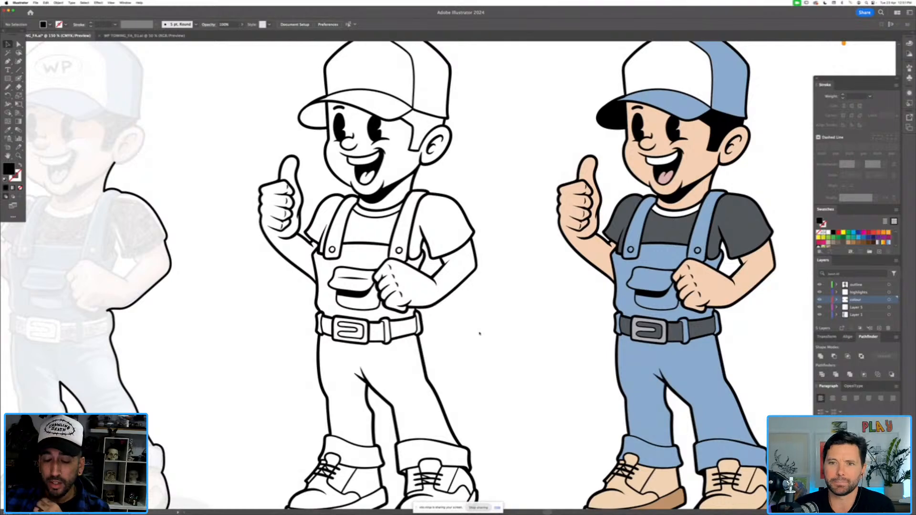
scroll(479, 333, down, 1)
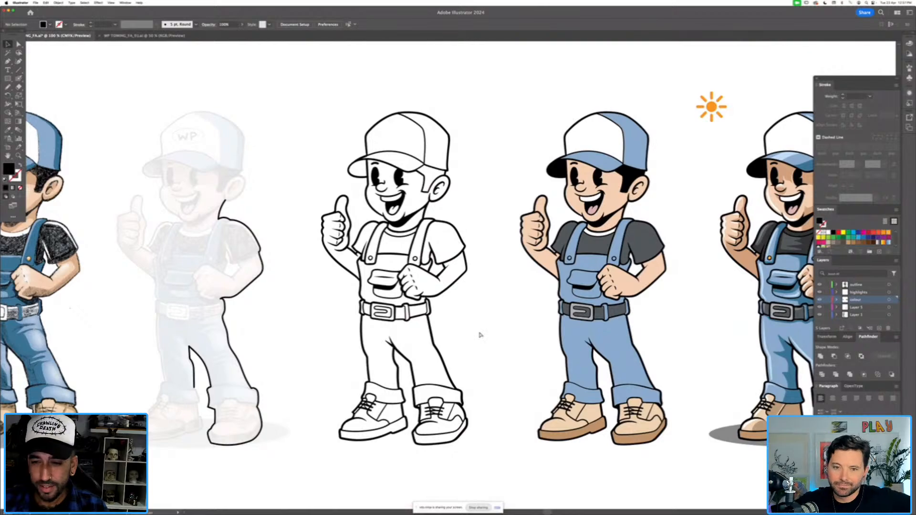
key(super+equal)
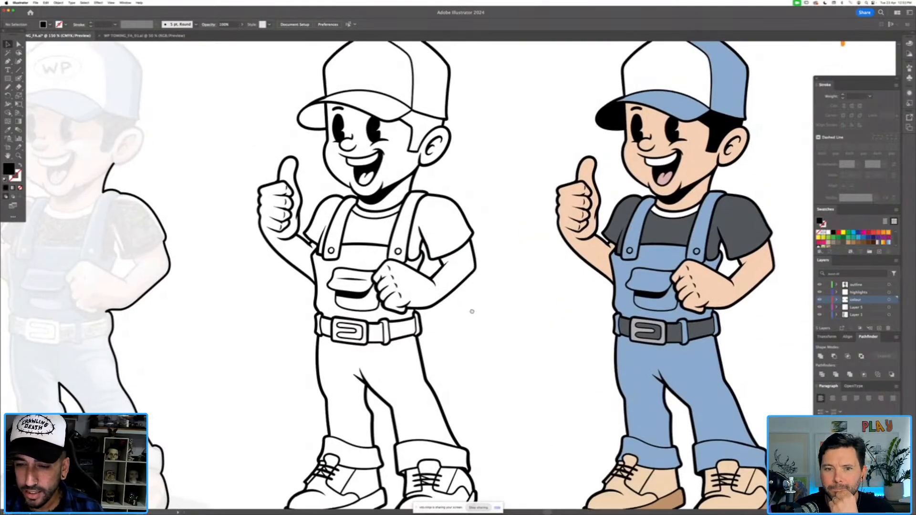
scroll(470, 306, right, 3)
key(super+minus)
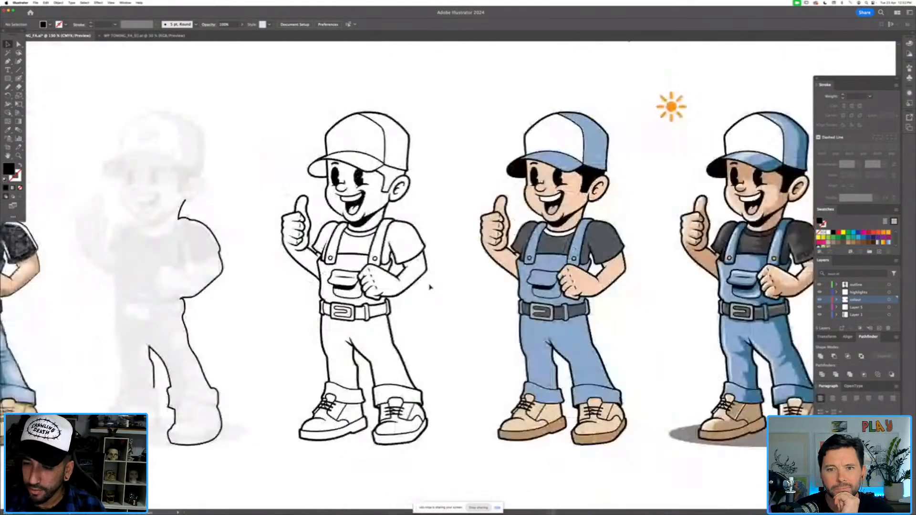
Examine the shaded mascot's highlights and shadows relative to the orange sun marker, and review all the development stages together.
scroll(418, 296, right, 3)
scroll(418, 296, right, 2)
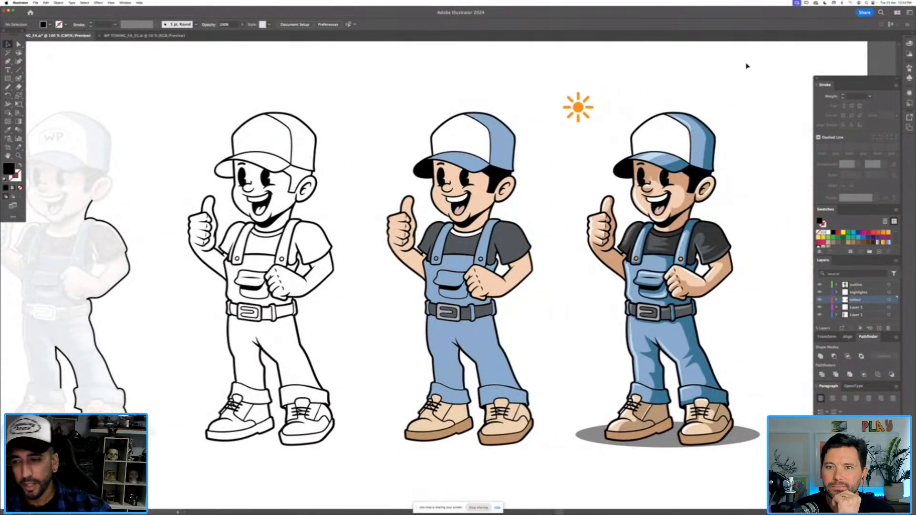
click(656, 141)
click(547, 93)
click(594, 121)
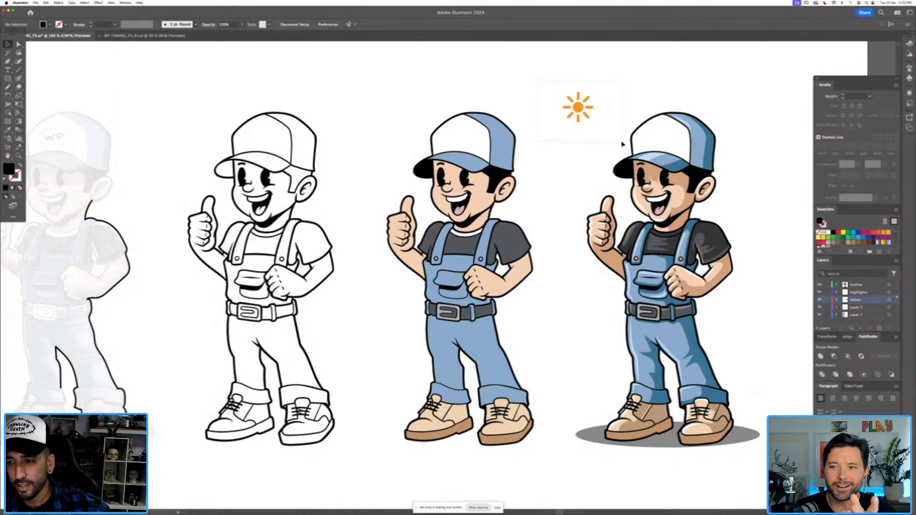
click(581, 165)
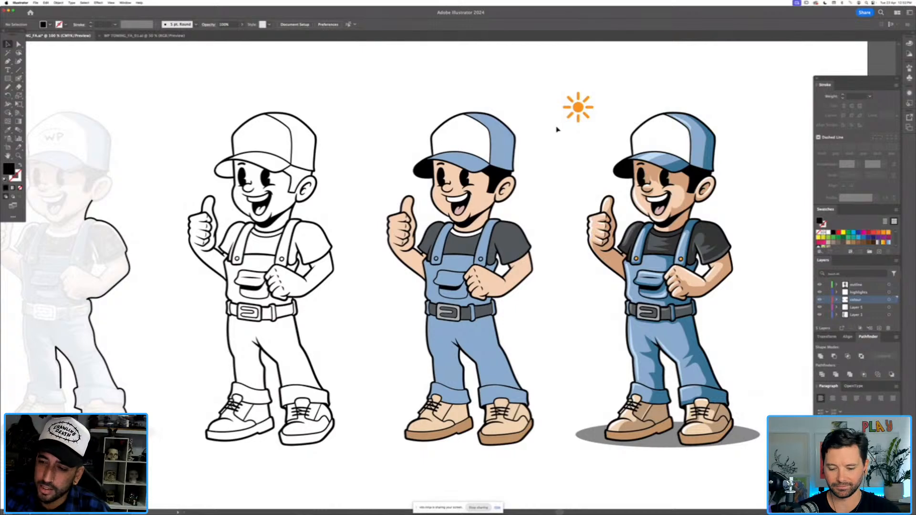
click(625, 257)
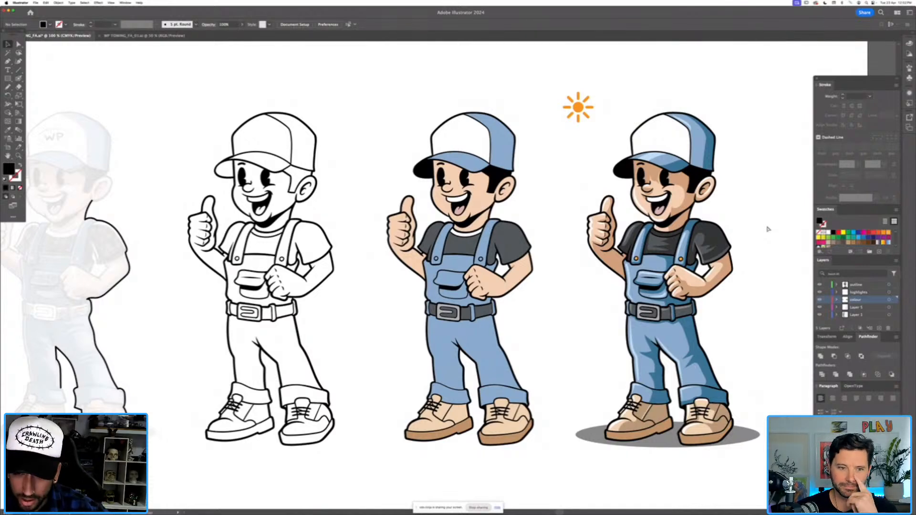
key(super+minus)
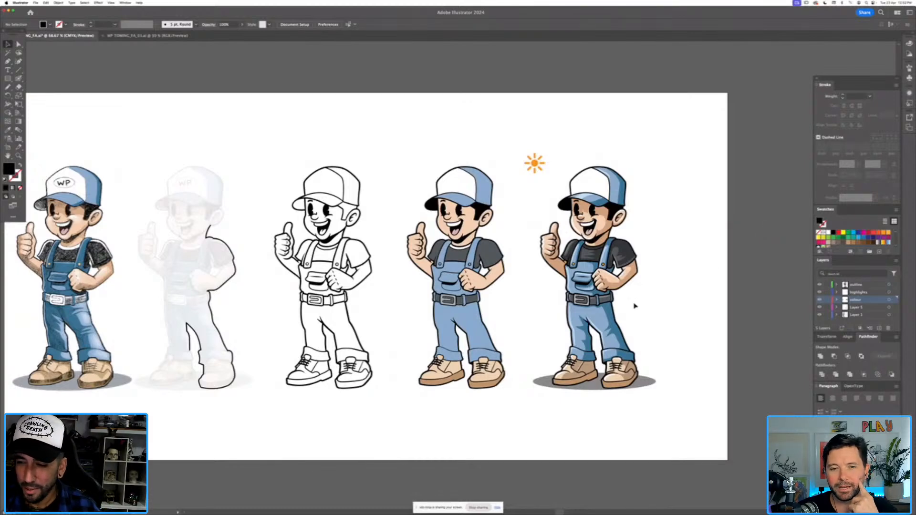
drag(519, 315, 593, 333)
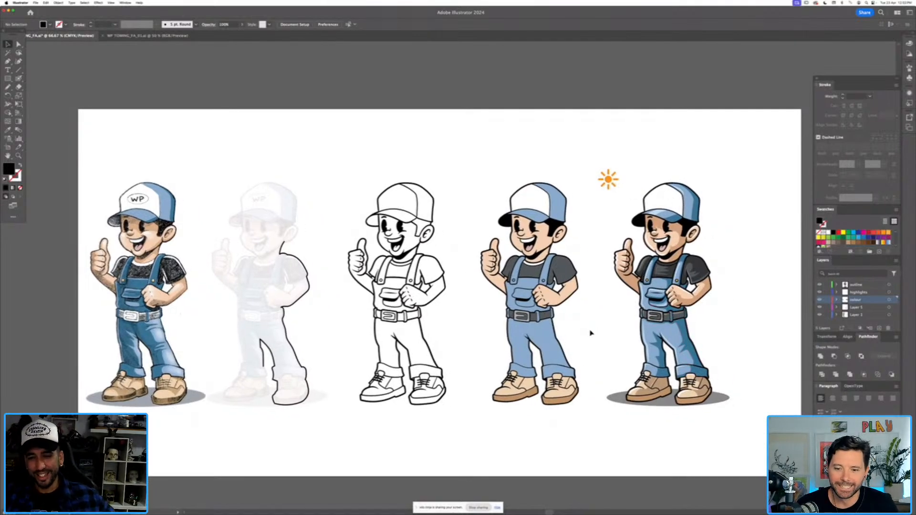